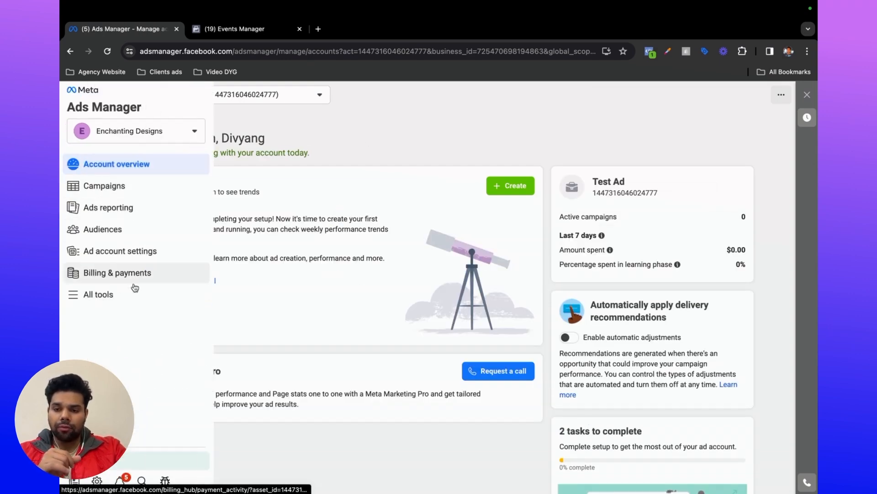
Open Events Manager from Ads Manager, view its data sources and return to the overview.
click(90, 297)
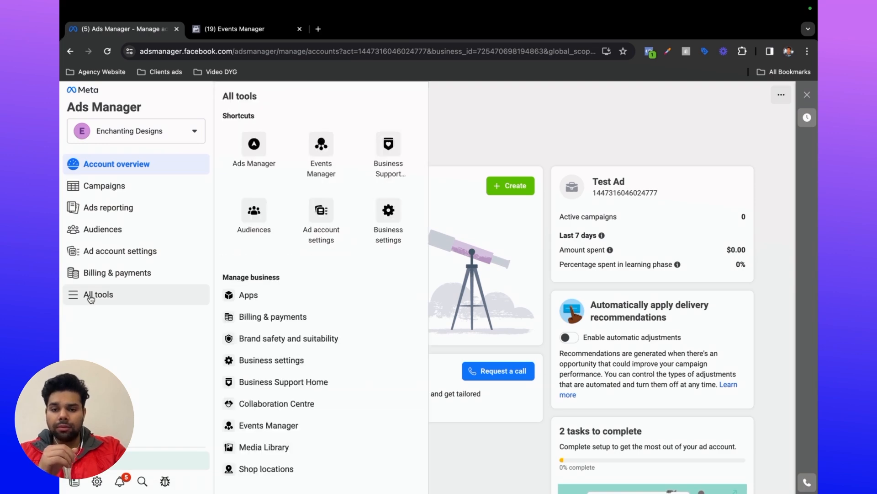
click(317, 159)
mouse_move(125, 182)
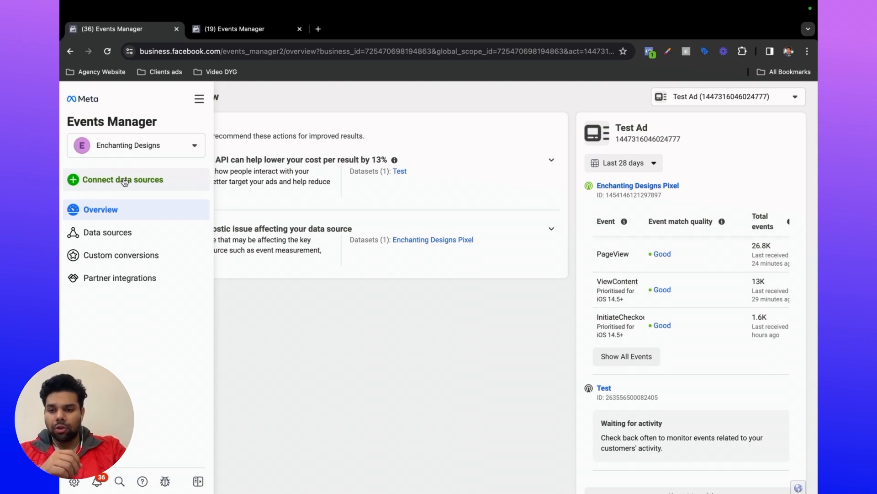
click(131, 233)
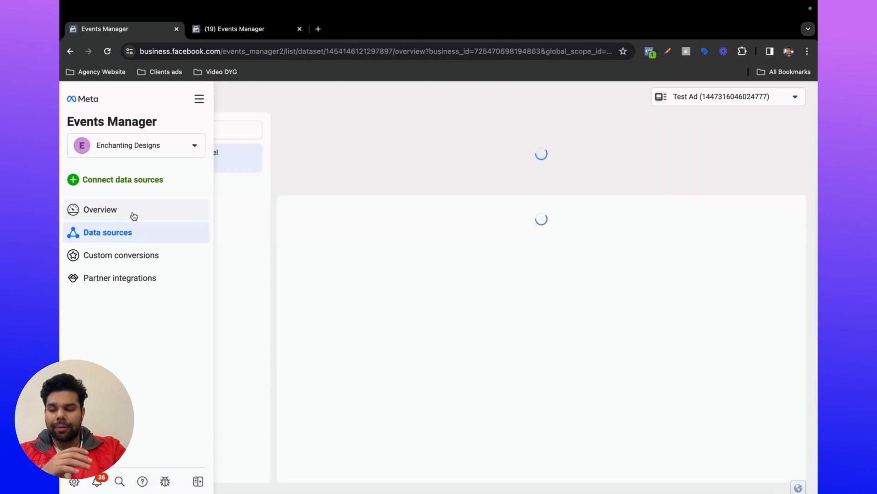
click(118, 207)
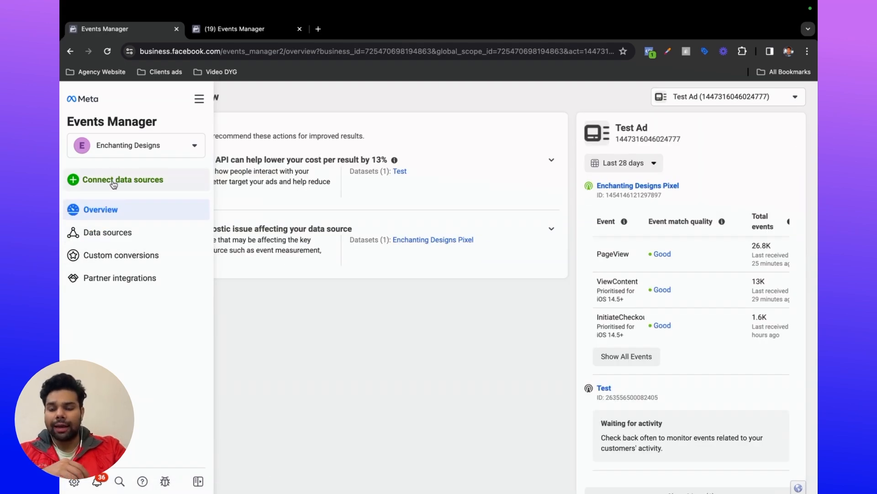
Start connecting a new data source of the Web type.
click(113, 185)
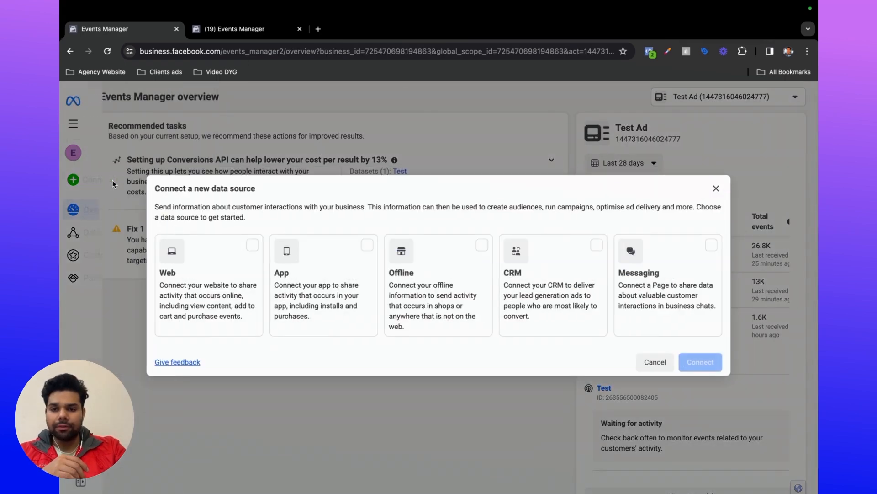
click(257, 248)
click(699, 363)
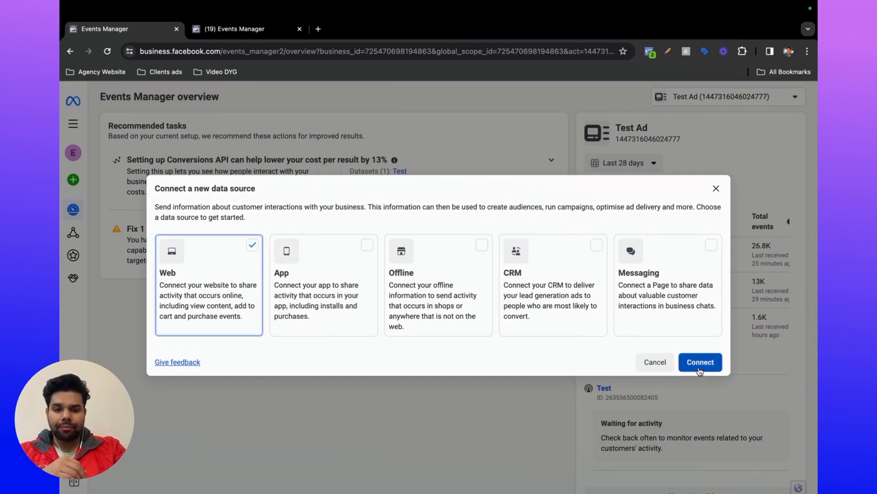
Create a new dataset named Test for the web data source.
click(429, 244)
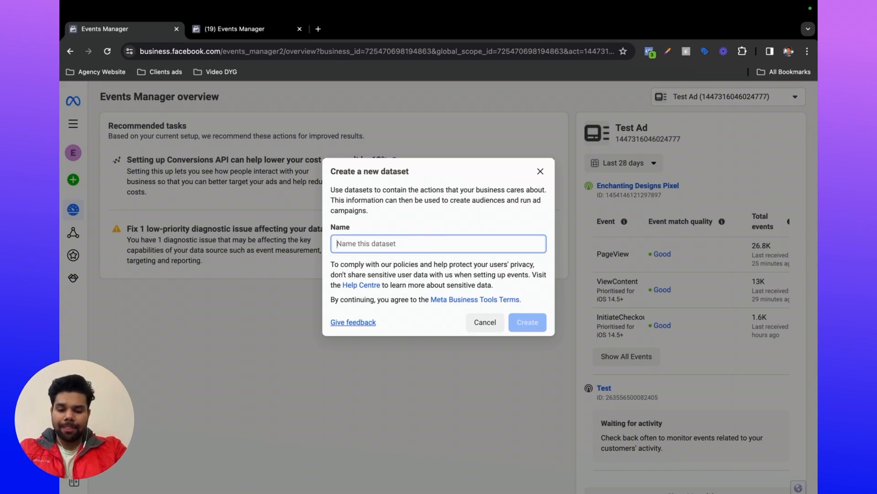
text(Test)
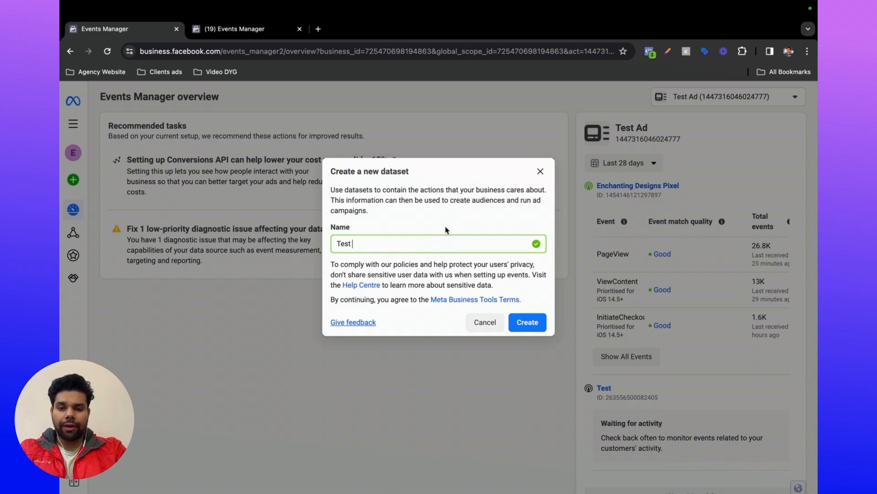
drag(332, 174, 367, 173)
click(413, 177)
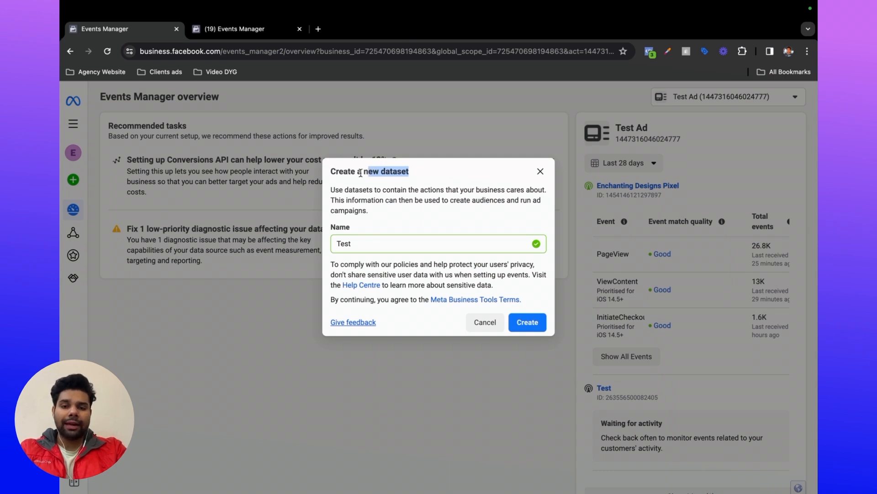
click(361, 172)
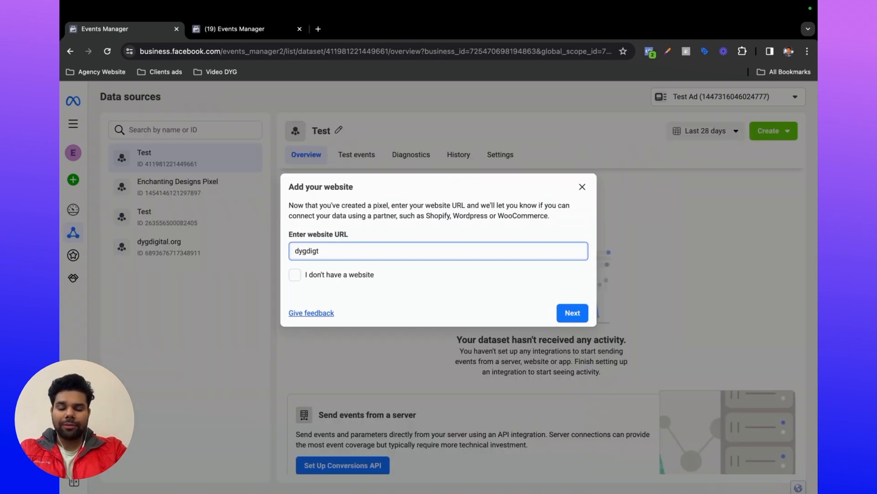
Set the new pixel's website URL to dygdigital.org, have it checked and proceed to the setup methods.
key(super+a)
text(d)
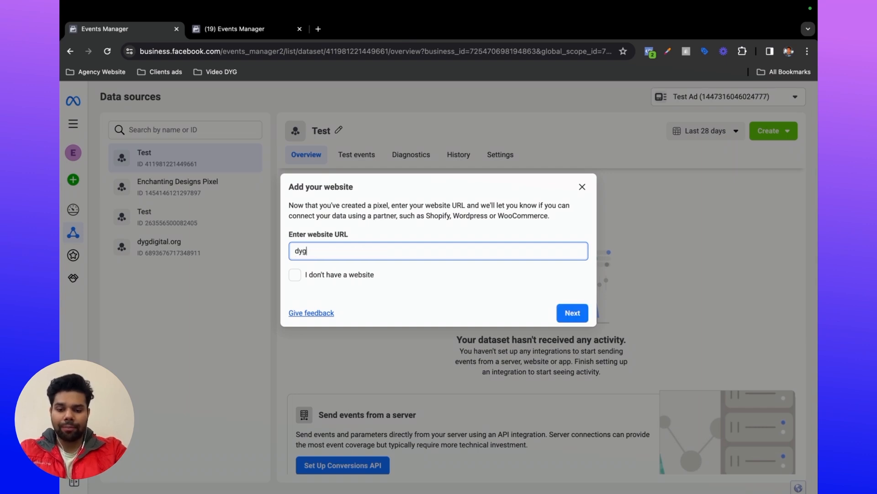
text(ygdigital.org)
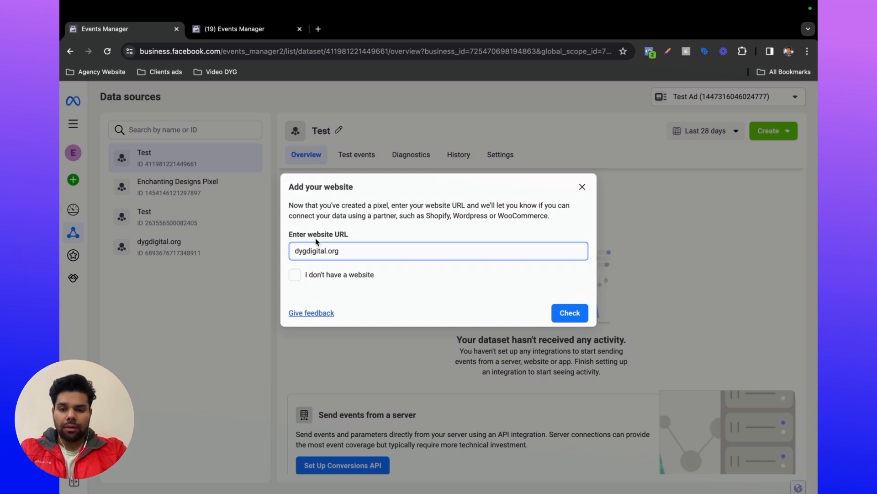
click(570, 315)
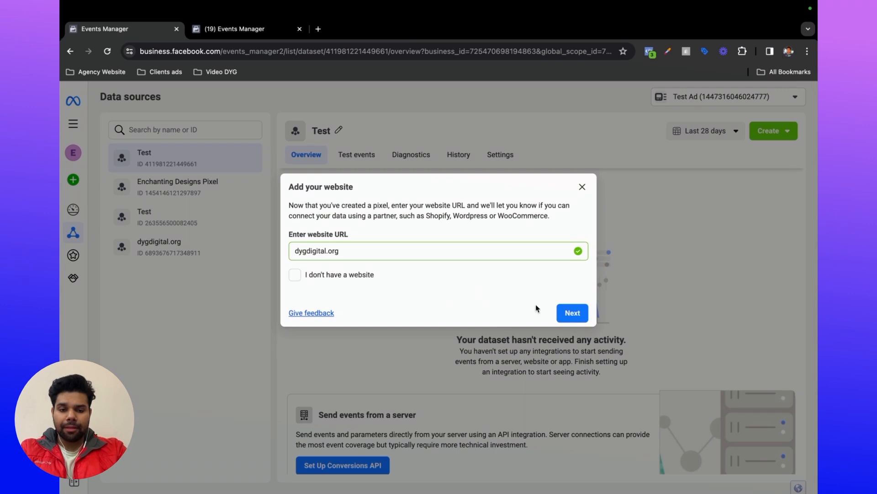
click(568, 313)
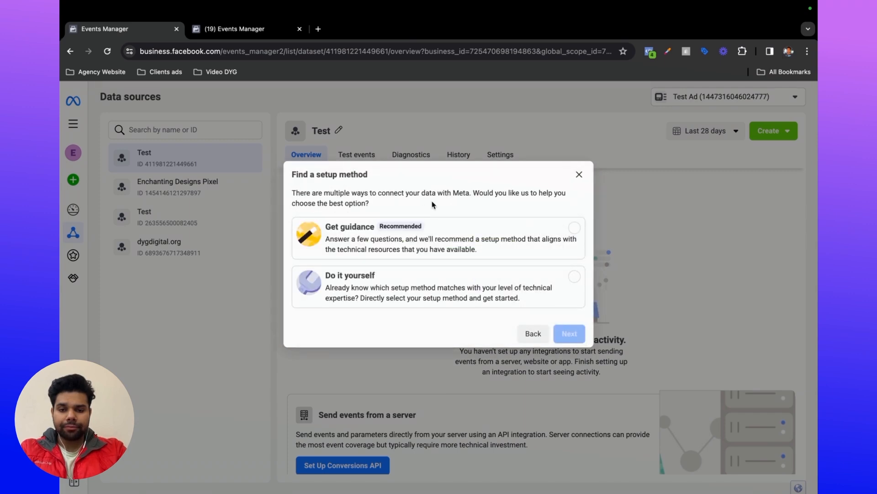
Choose the Do it yourself setup method and connect the website with Meta pixel and Conversions API.
triple_click(325, 173)
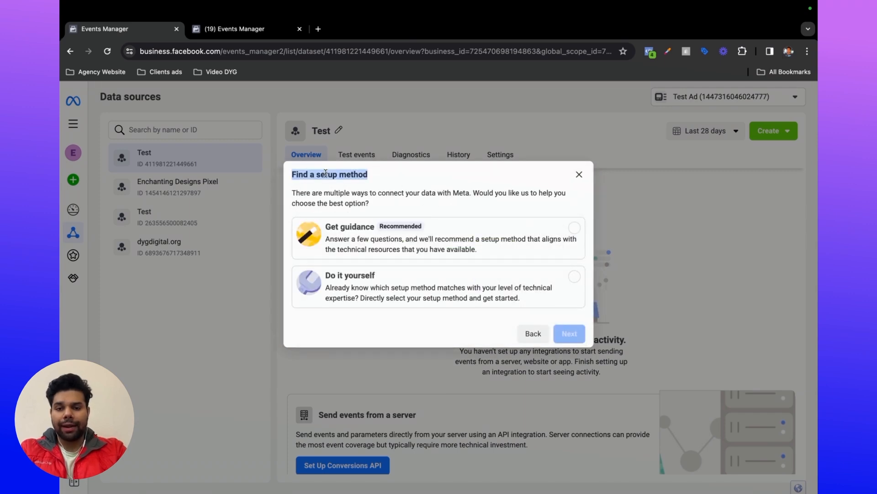
click(386, 291)
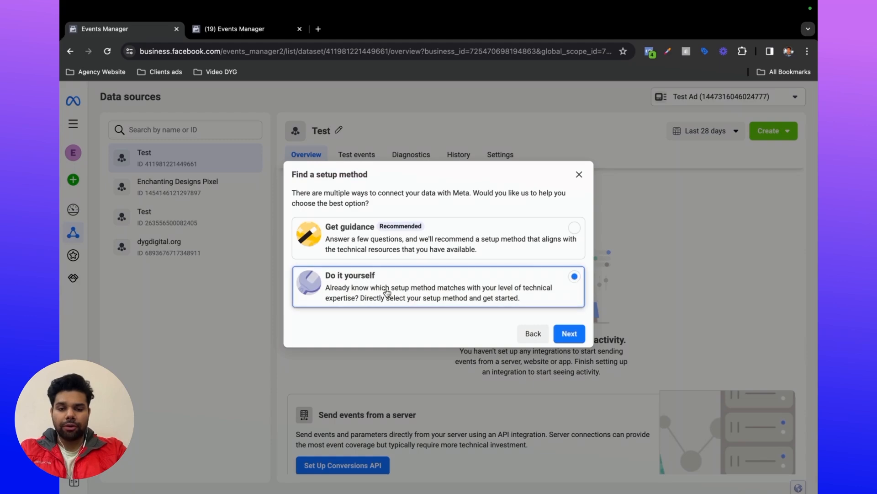
click(570, 334)
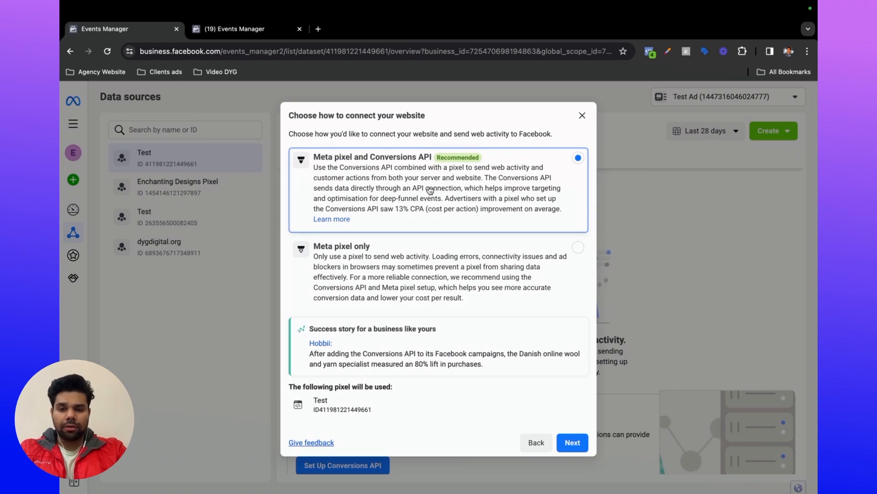
click(573, 443)
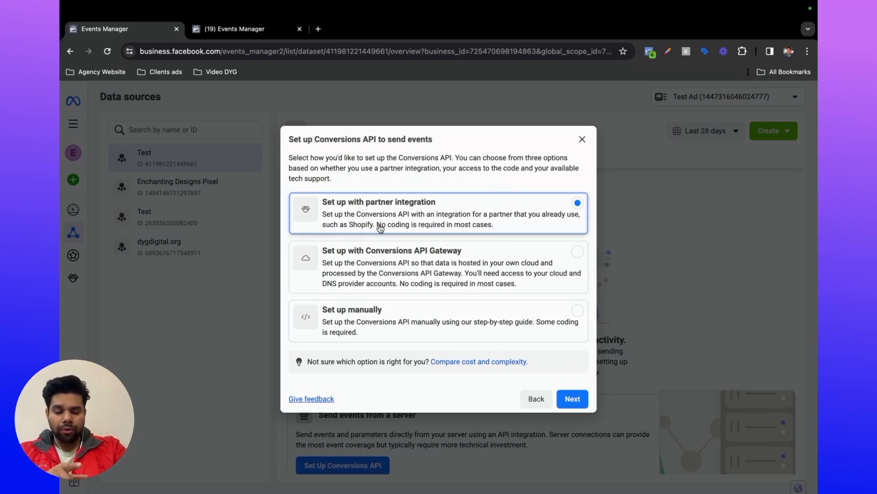
Choose to set up the Conversions API manually and continue past the implementation overview to event selection.
click(378, 274)
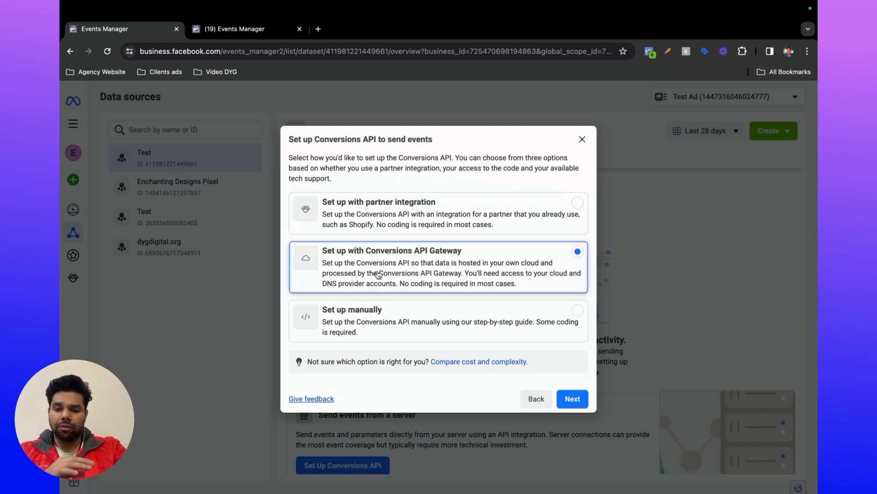
click(366, 217)
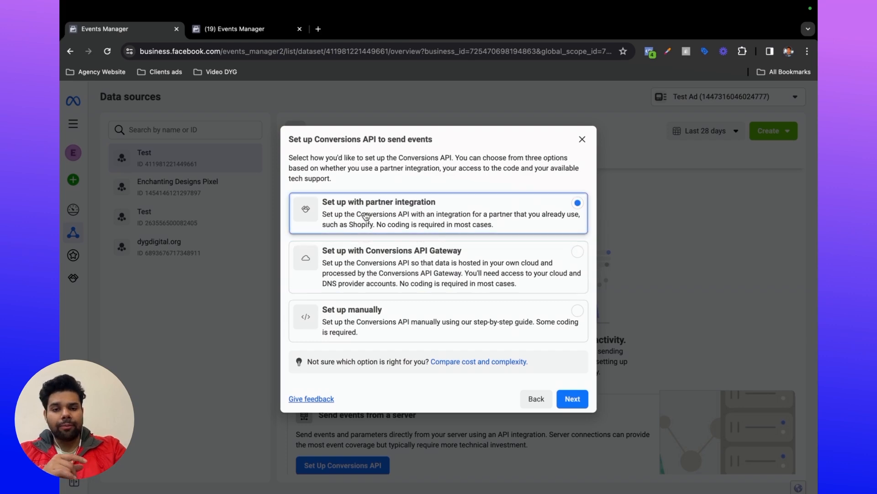
click(365, 316)
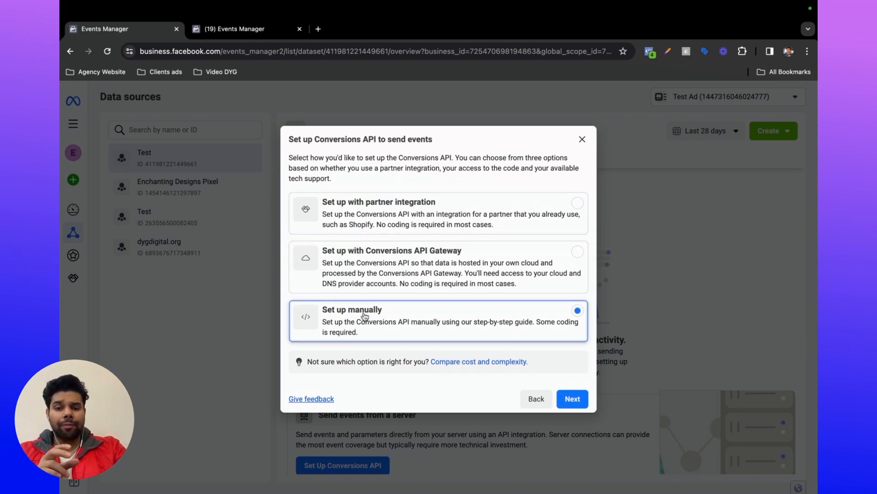
click(573, 397)
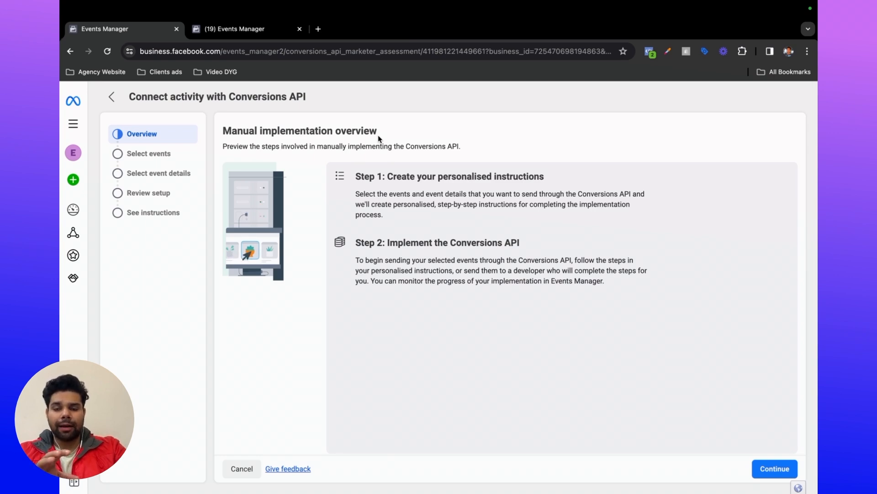
click(774, 467)
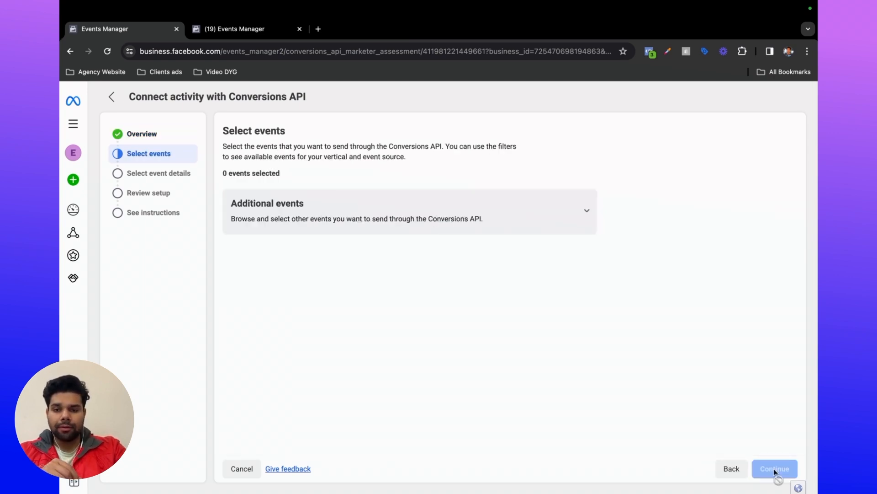
Expand the additional events list and select the View Content event.
click(586, 210)
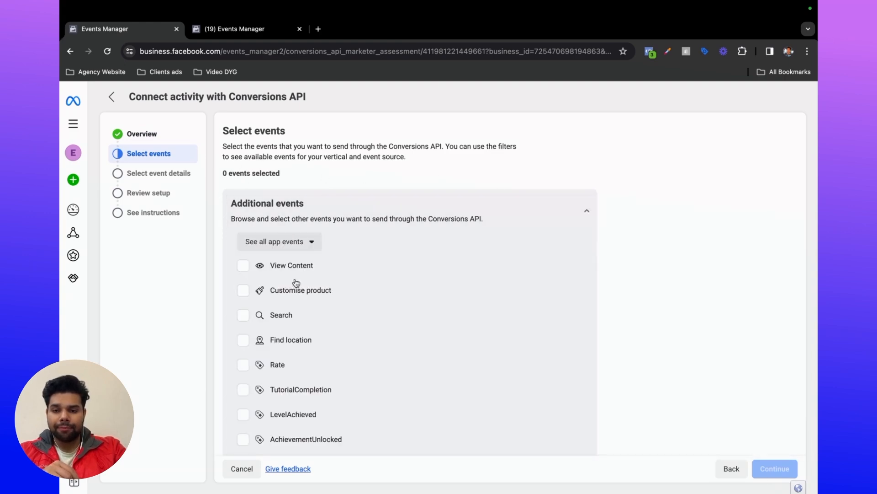
scroll(411, 259, down, 1)
scroll(412, 259, down, 5)
scroll(412, 259, up, 5)
scroll(411, 259, down, 10)
scroll(412, 259, up, 10)
scroll(411, 259, down, 10)
scroll(411, 259, up, 7)
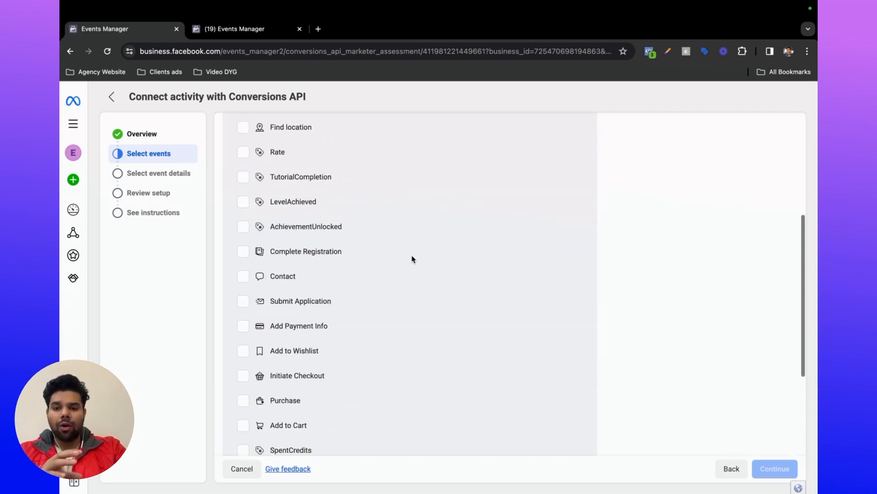
scroll(411, 259, up, 3)
scroll(411, 259, down, 2)
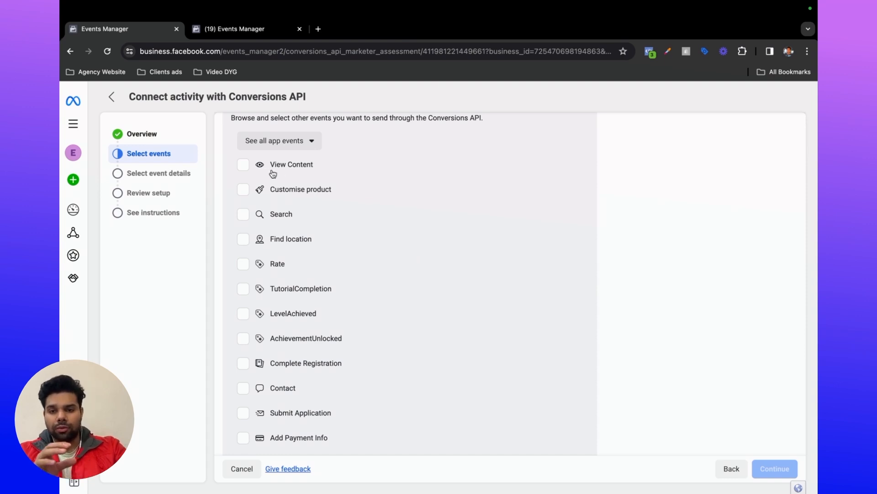
click(243, 164)
Select the Add Payment Info, Add to Wishlist, Initiate Checkout, Purchase and Add to Cart events.
scroll(245, 254, down, 5)
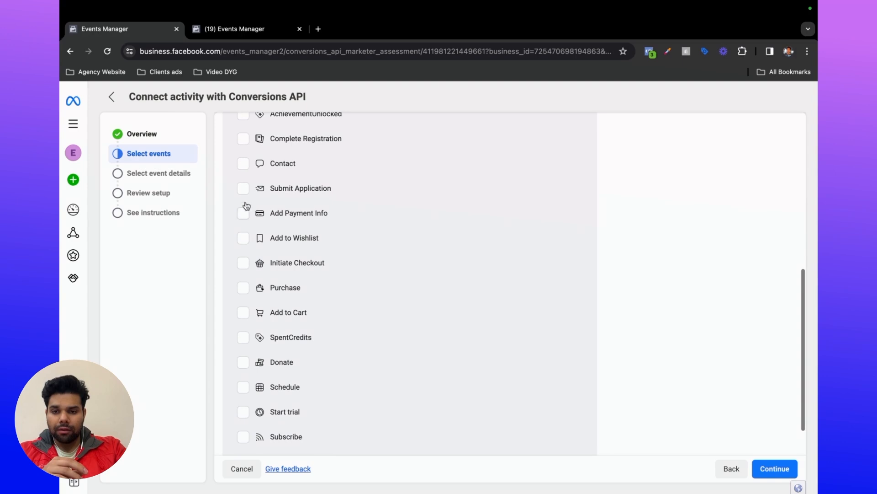
click(243, 213)
click(242, 239)
click(244, 264)
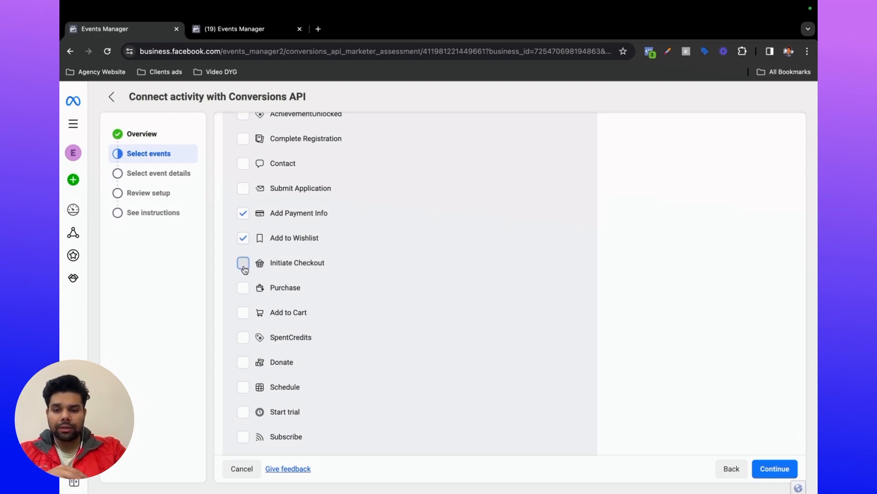
click(243, 288)
click(245, 313)
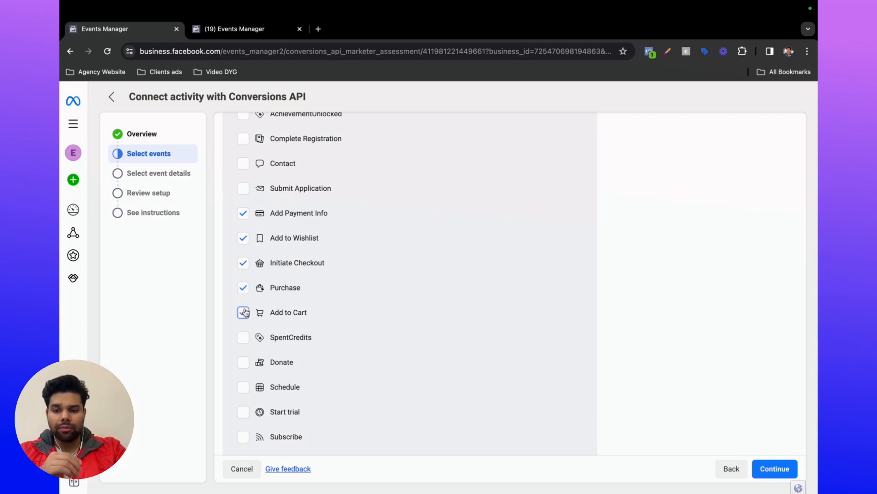
scroll(245, 312, down, 2)
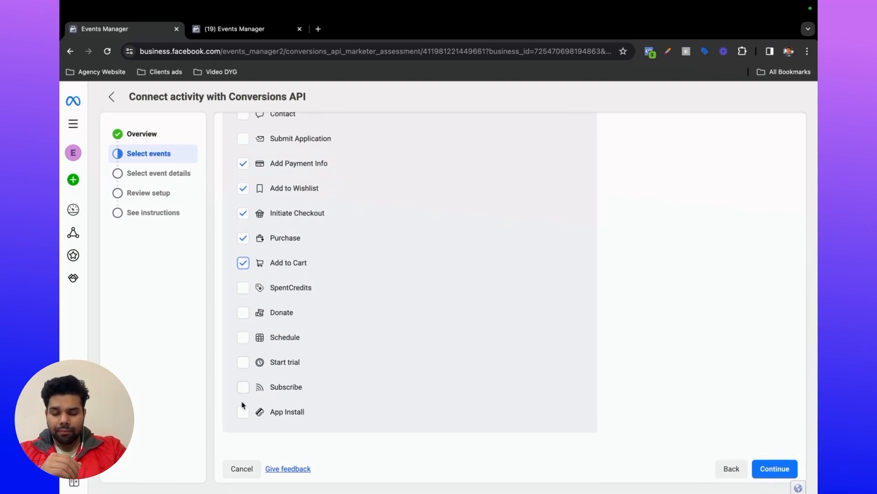
scroll(271, 278, up, 6)
scroll(272, 279, down, 5)
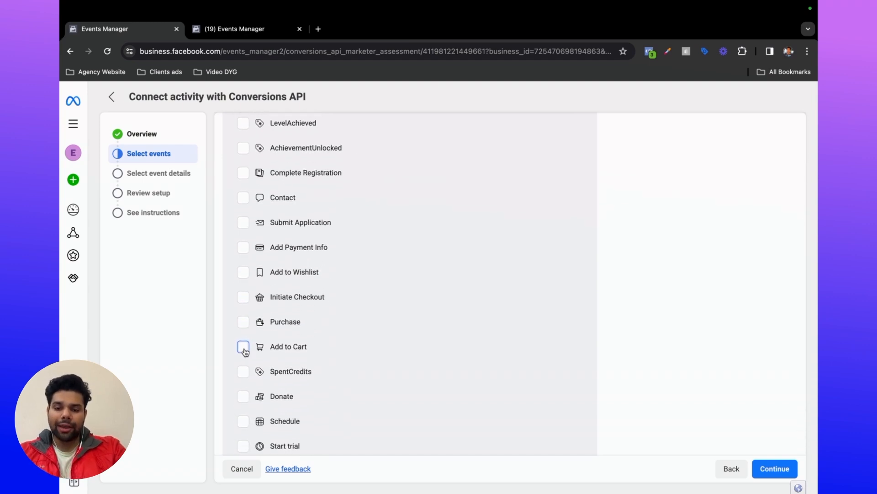
Select the Schedule, Search, Contact and Submit Application events and continue to the event details.
scroll(245, 351, down, 2)
click(244, 345)
scroll(245, 350, up, 1)
scroll(245, 351, up, 5)
scroll(240, 256, down, 1)
click(244, 168)
scroll(252, 341, down, 1)
click(243, 319)
scroll(243, 327, down, 1)
click(243, 324)
scroll(243, 330, down, 1)
scroll(244, 332, down, 2)
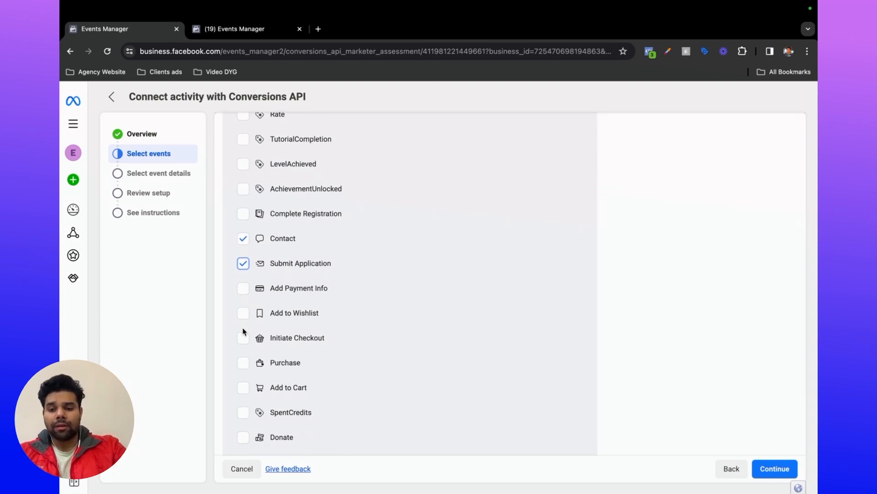
scroll(357, 344, down, 5)
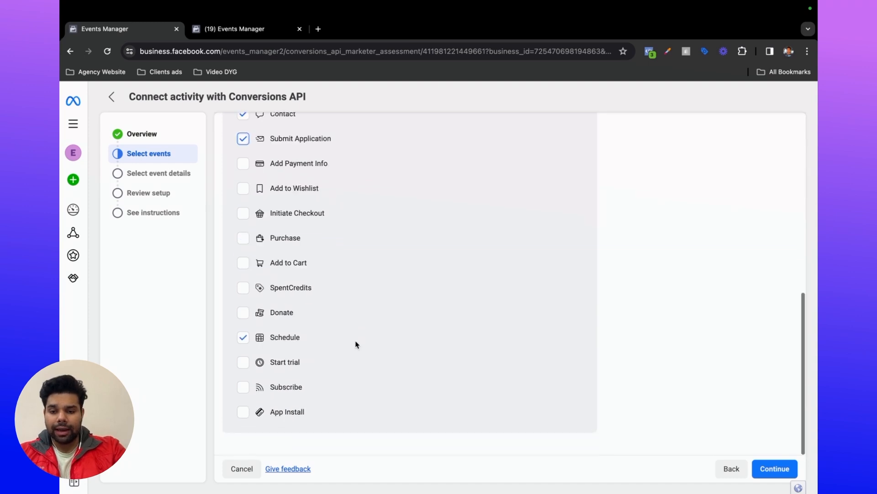
scroll(357, 344, up, 10)
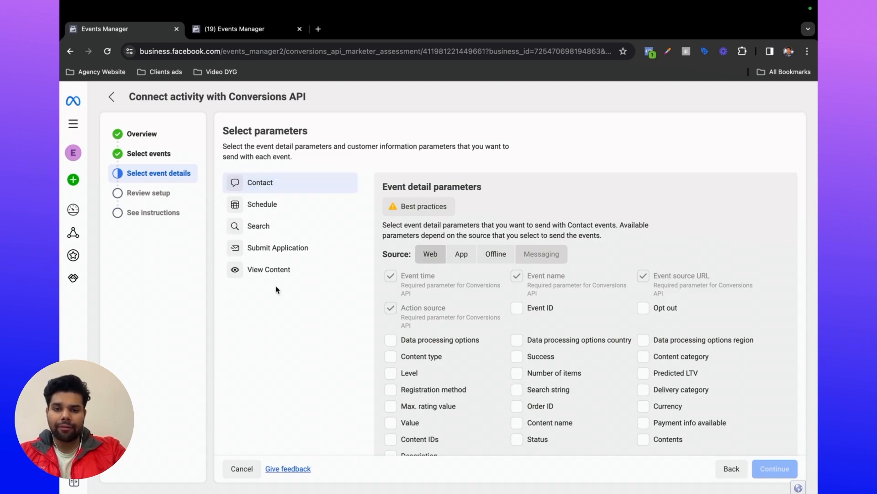
Select the First name, Surname, Gender and Phone number customer information parameters for the Contact event.
scroll(389, 224, down, 5)
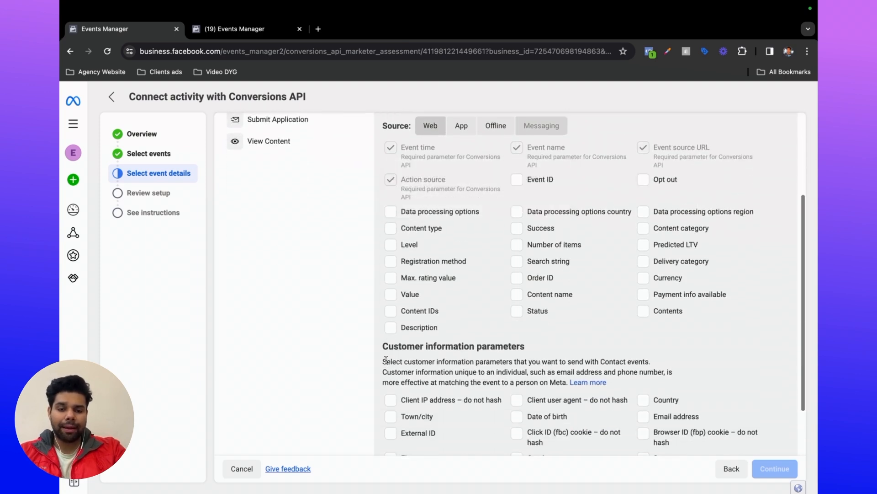
scroll(386, 360, down, 3)
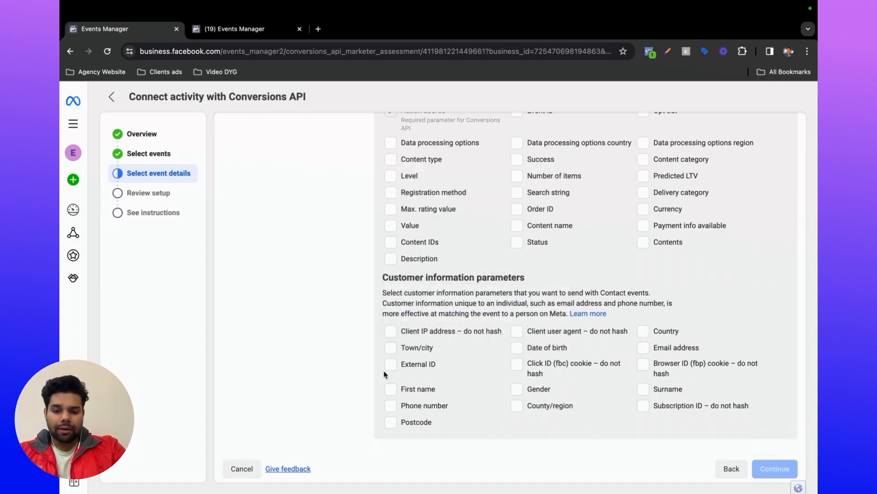
click(390, 389)
click(643, 389)
click(517, 389)
click(390, 405)
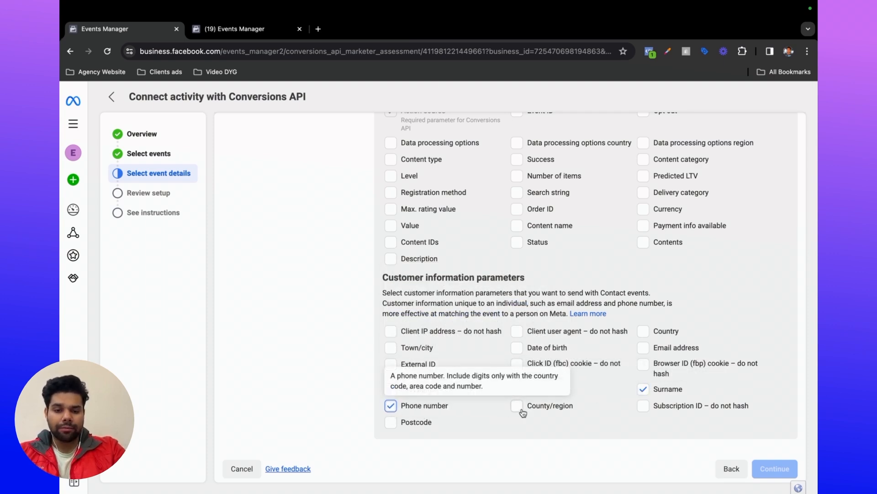
Add the Date of birth, Town/city, Email address and Country customer information parameters to the Contact event, leaving External ID unselected.
click(517, 347)
click(391, 347)
click(642, 348)
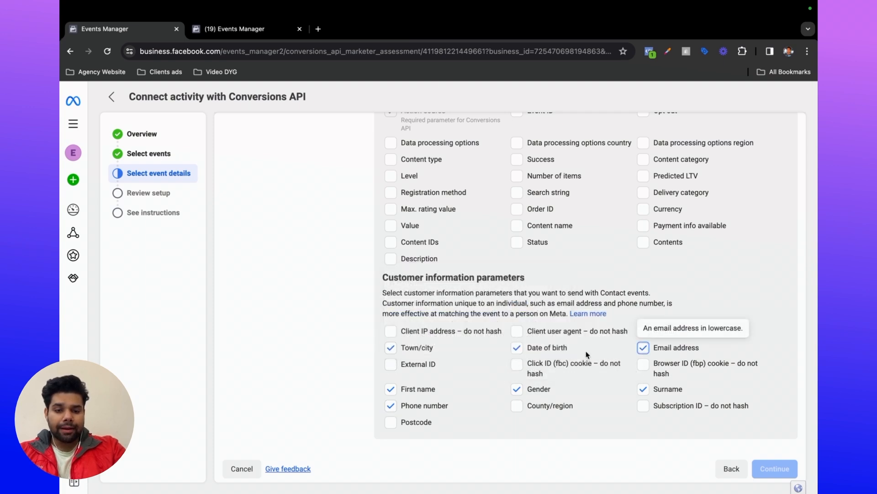
click(642, 331)
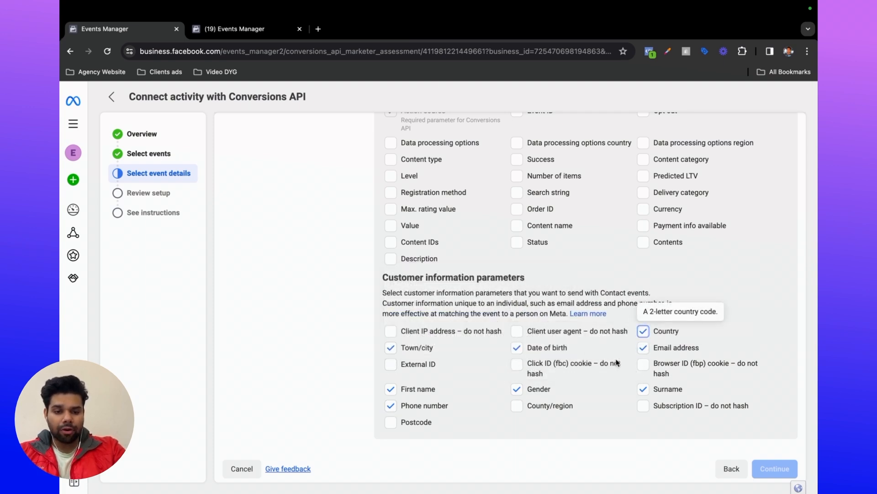
click(389, 366)
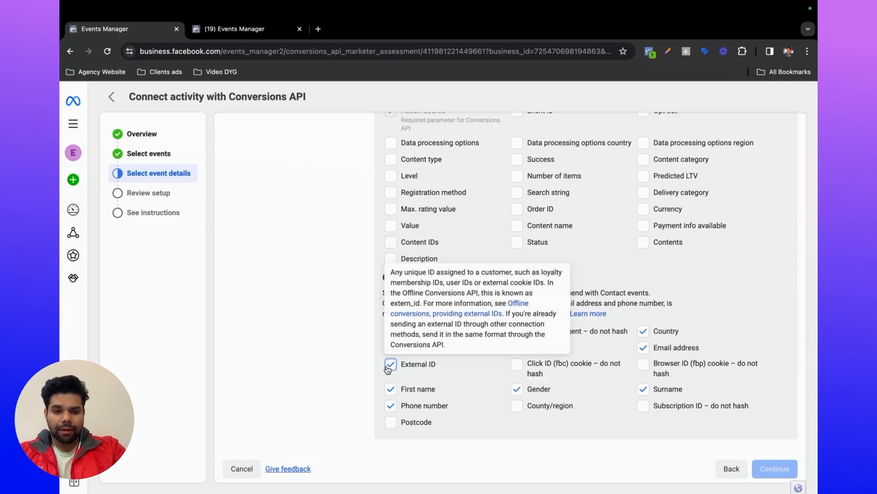
click(390, 364)
Choose customer information parameters for the remaining events, with Country, County/region, Phone number and Surname for View Content, and continue to the review.
scroll(565, 402, up, 4)
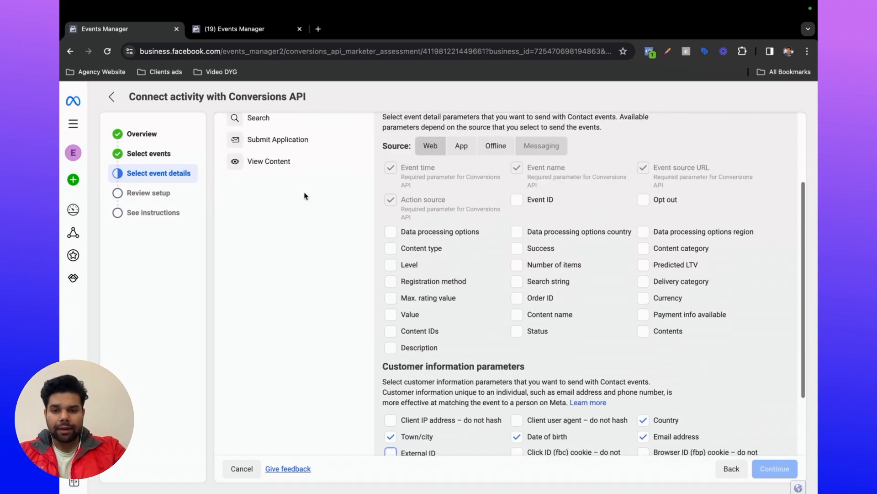
scroll(305, 197, up, 3)
click(255, 202)
click(265, 268)
scroll(769, 478, down, 4)
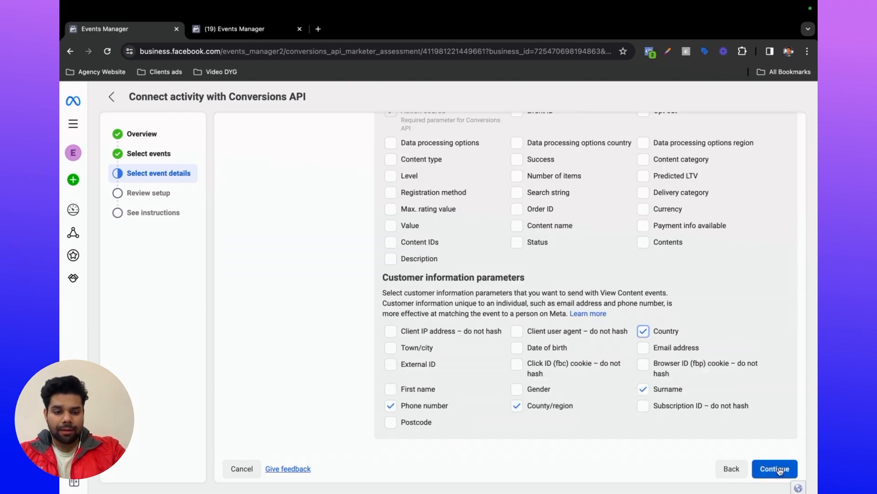
click(775, 468)
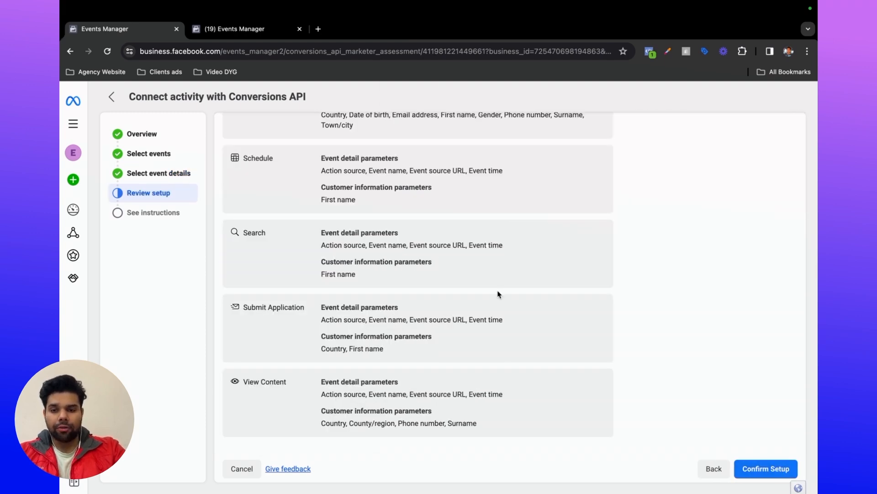
Review the selected events and parameters, confirm the setup and finish the Conversions API instructions.
scroll(498, 293, up, 3)
scroll(499, 294, down, 3)
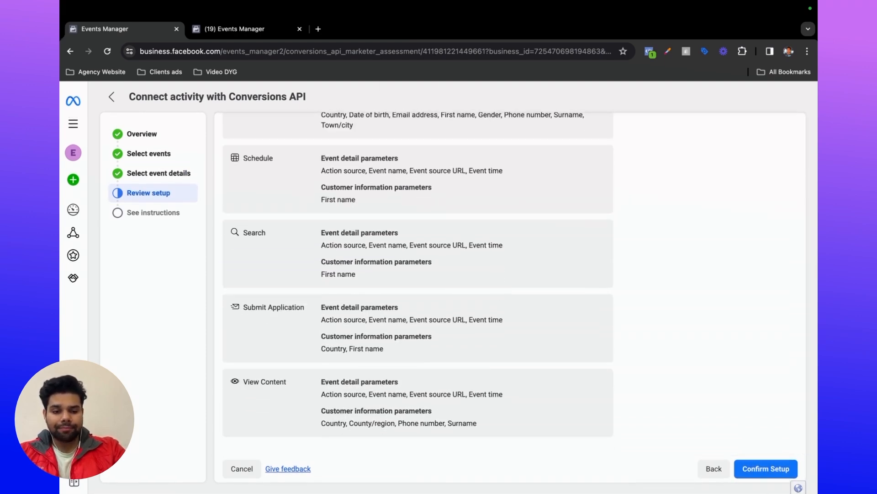
click(758, 469)
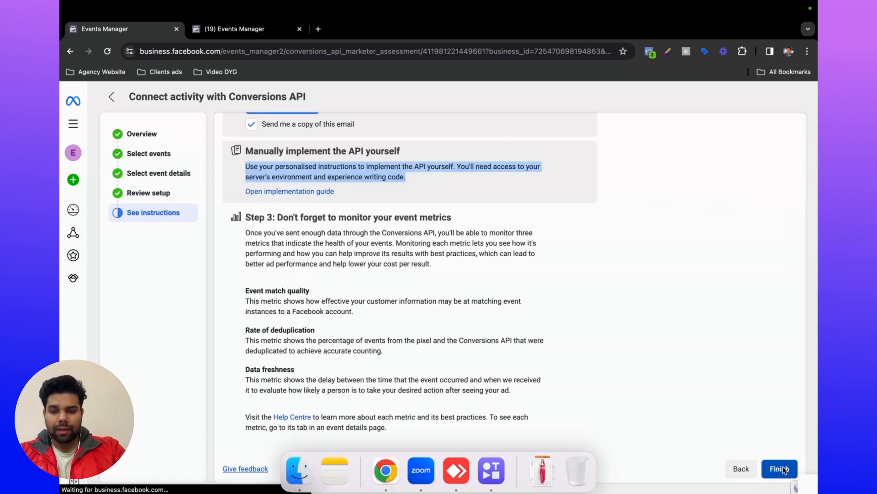
click(783, 466)
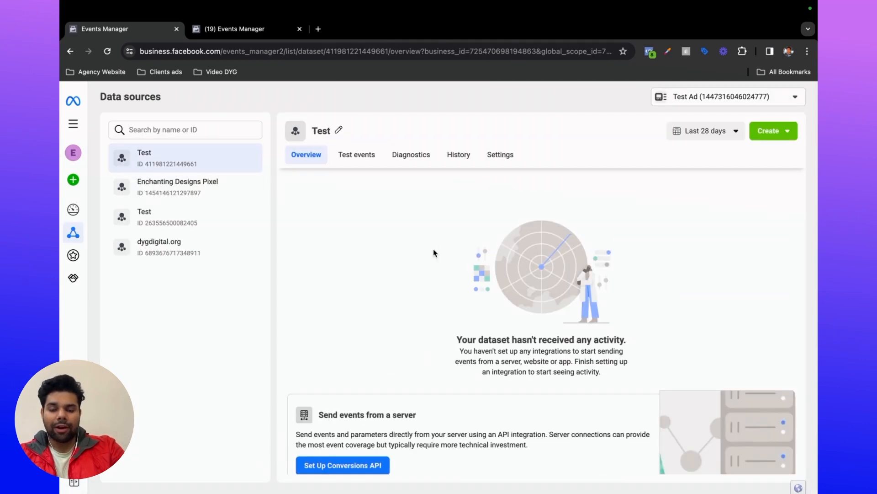
Start the Meta pixel setup for the Test dataset with manual code installation, copy the base code and continue.
scroll(455, 313, down, 7)
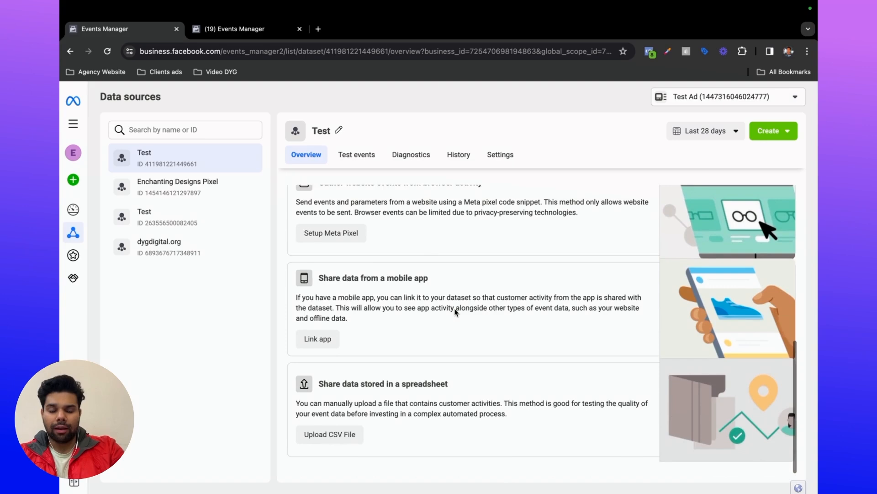
scroll(455, 313, up, 8)
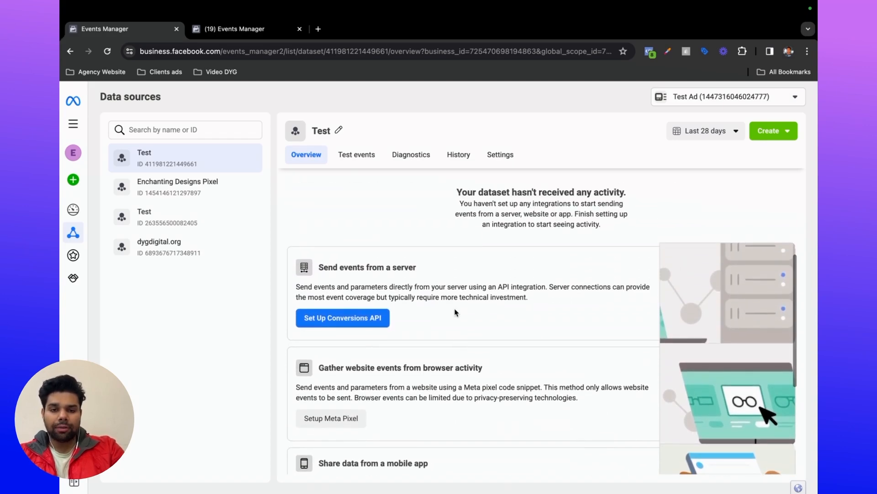
scroll(455, 312, down, 5)
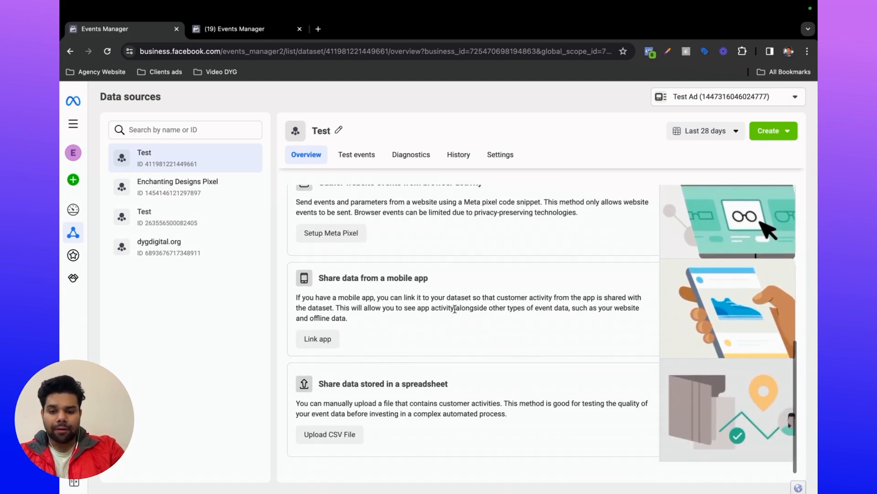
scroll(455, 309, up, 4)
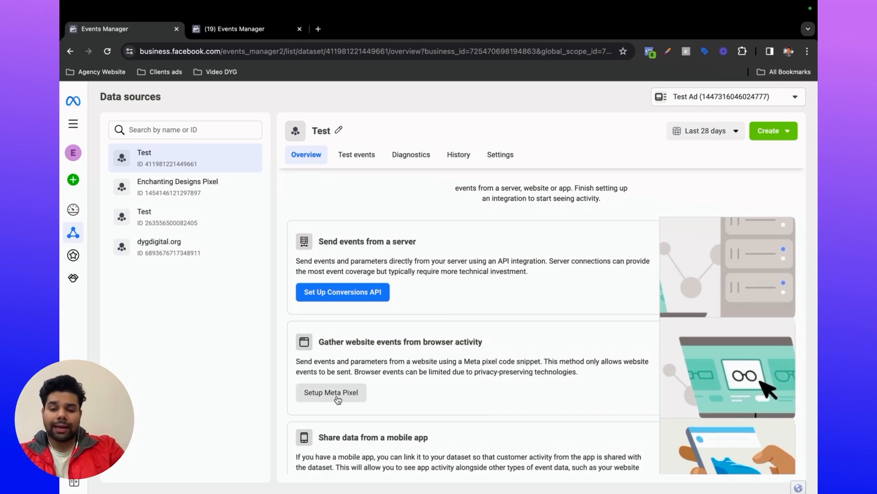
click(338, 395)
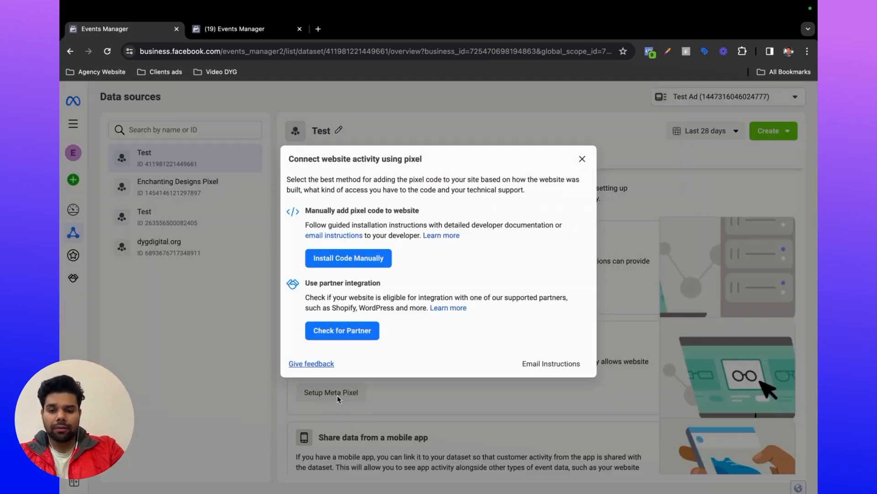
click(339, 259)
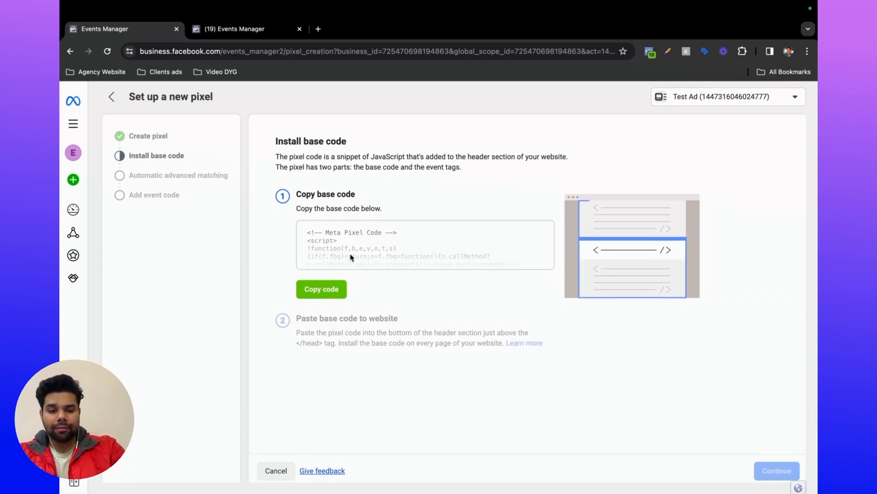
click(322, 288)
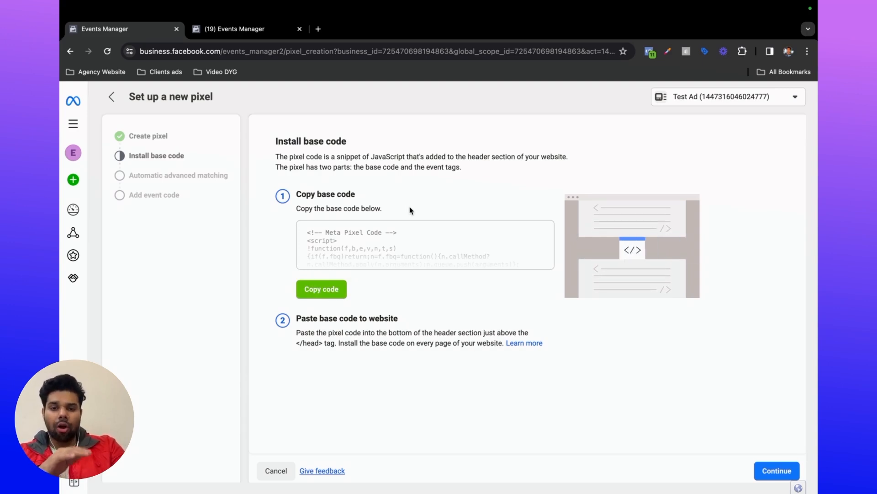
click(777, 472)
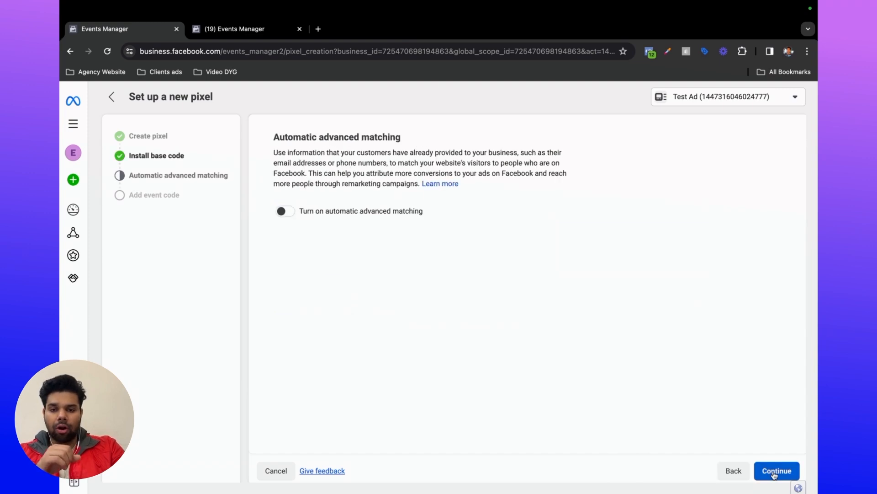
Turn on automatic advanced matching and finish the pixel setup by going to the pixel overview.
click(281, 211)
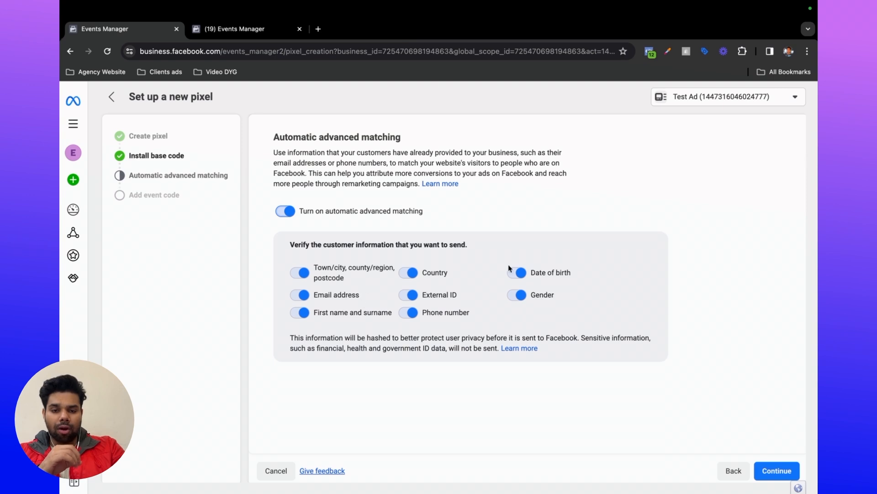
click(764, 471)
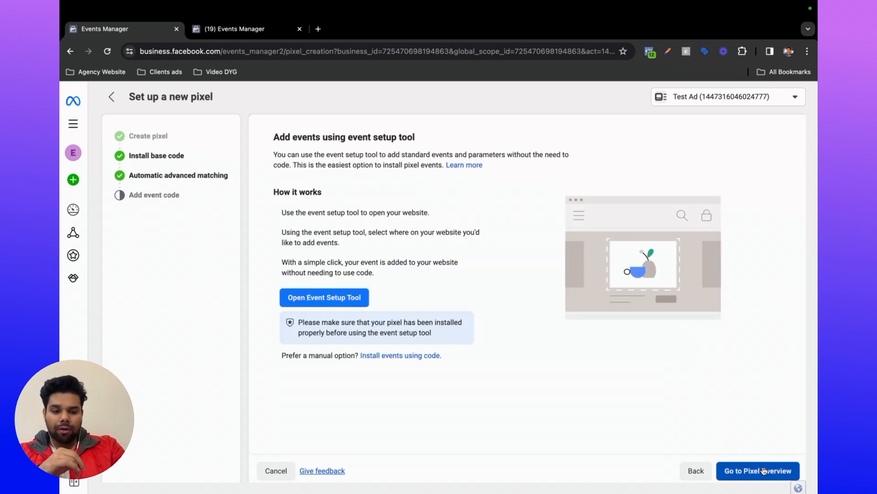
click(764, 471)
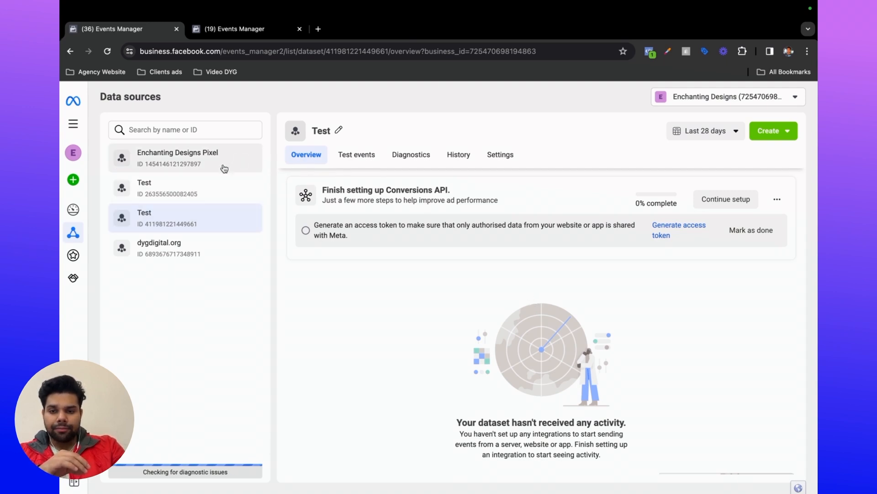
Open the other dataset named Test and check for partner integrations in its Meta pixel setup.
click(224, 189)
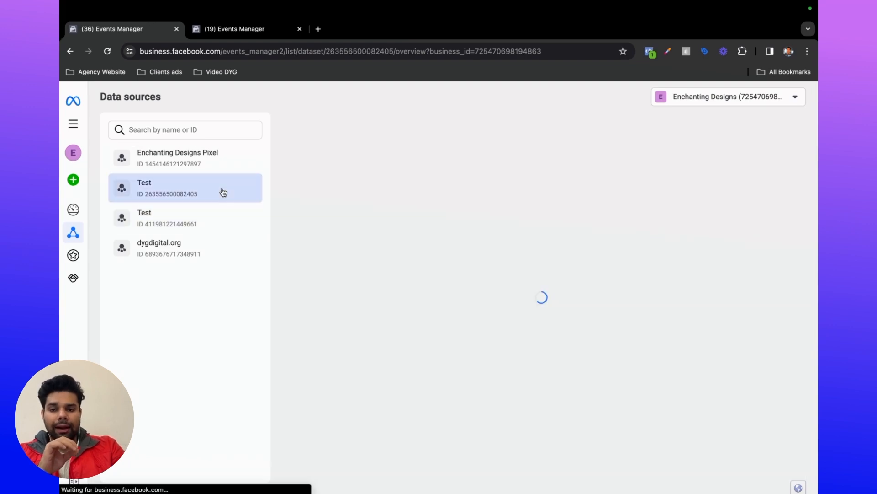
scroll(422, 320, down, 7)
scroll(423, 418, up, 2)
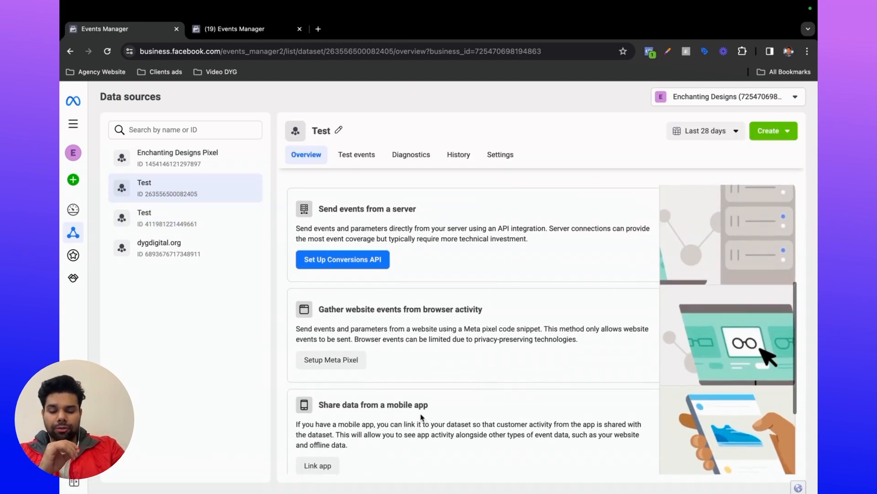
click(336, 361)
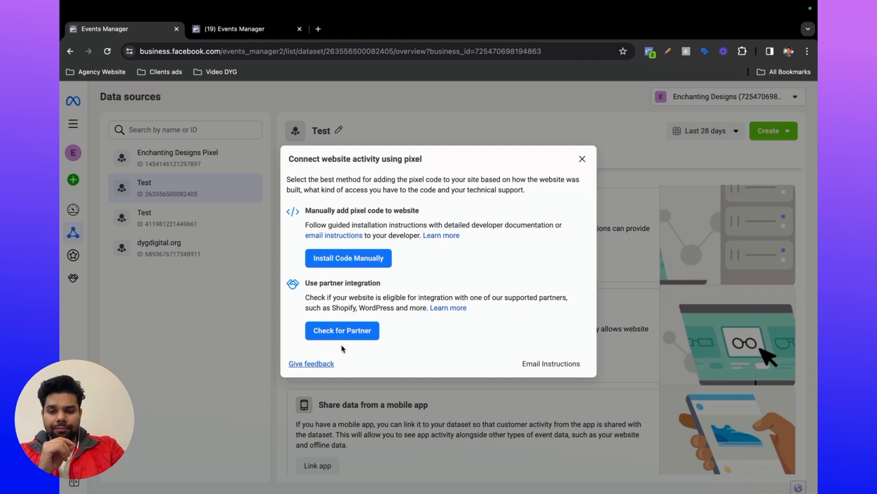
click(342, 331)
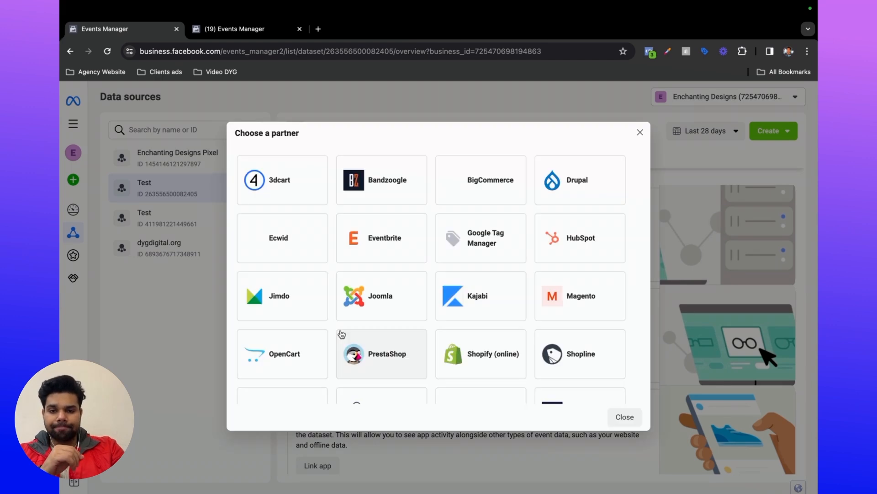
Choose Shopify (online) as the partner, mark the setup on Shopify as completed and continue.
scroll(457, 263, down, 3)
scroll(457, 263, up, 1)
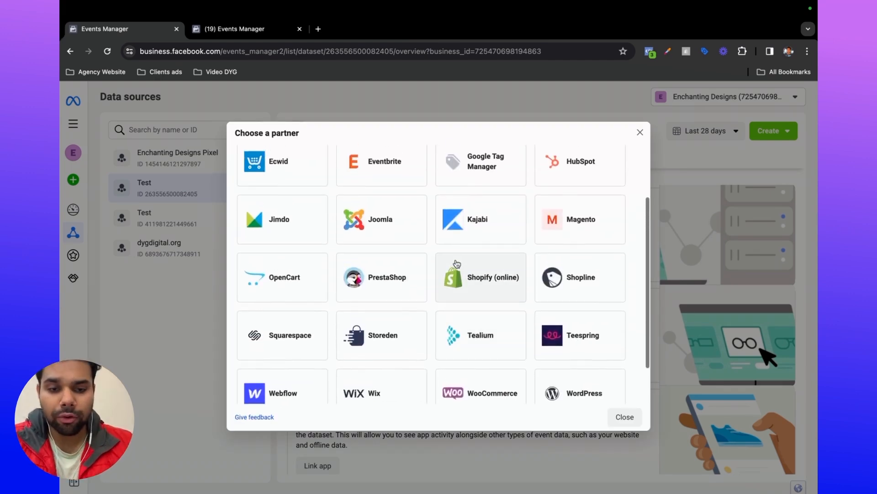
scroll(457, 263, down, 1)
scroll(455, 283, up, 1)
scroll(402, 329, down, 1)
scroll(613, 361, up, 1)
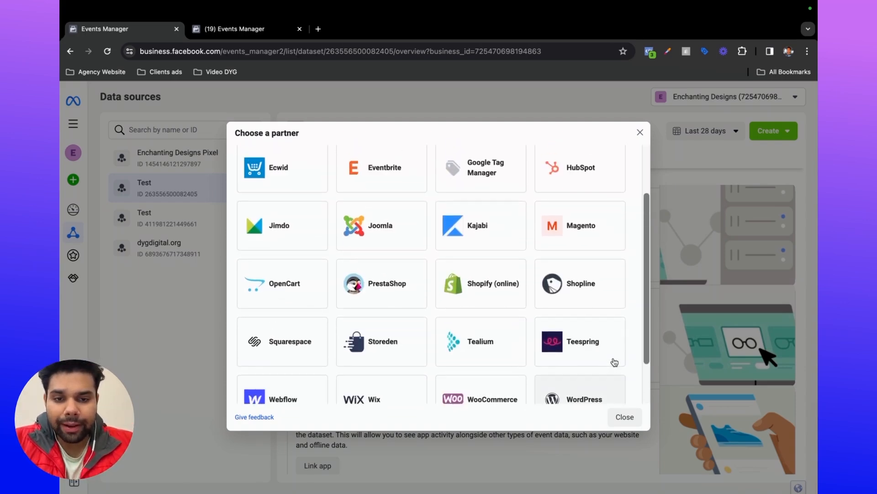
scroll(466, 295, down, 1)
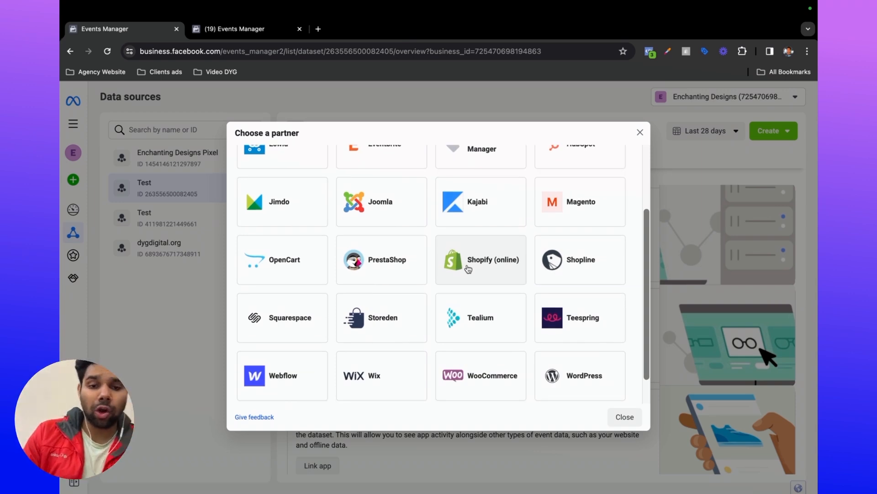
scroll(494, 343, down, 1)
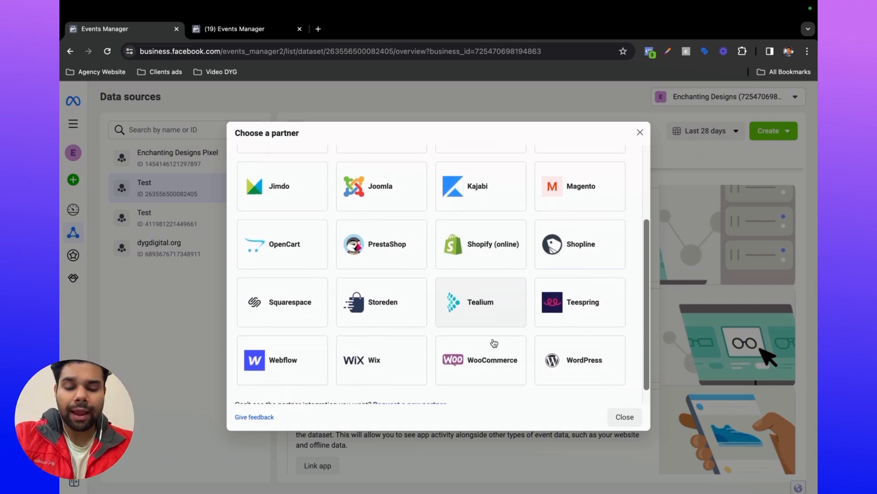
scroll(519, 336, up, 1)
click(484, 271)
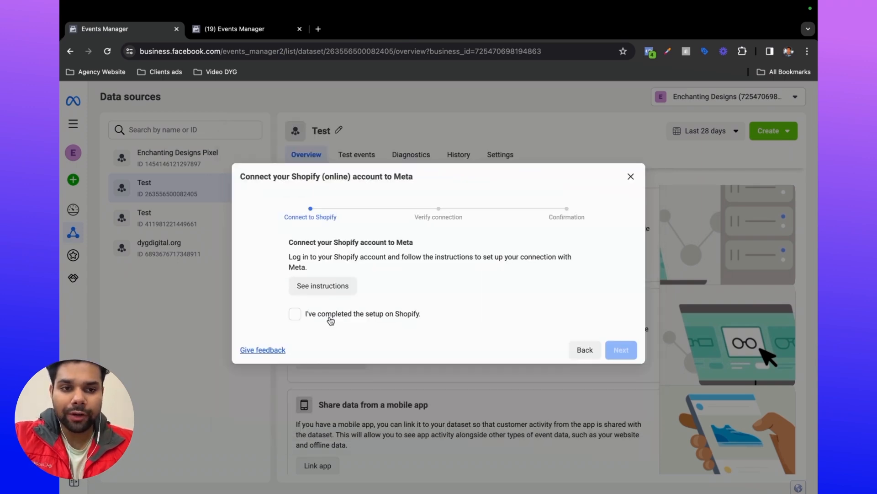
click(330, 319)
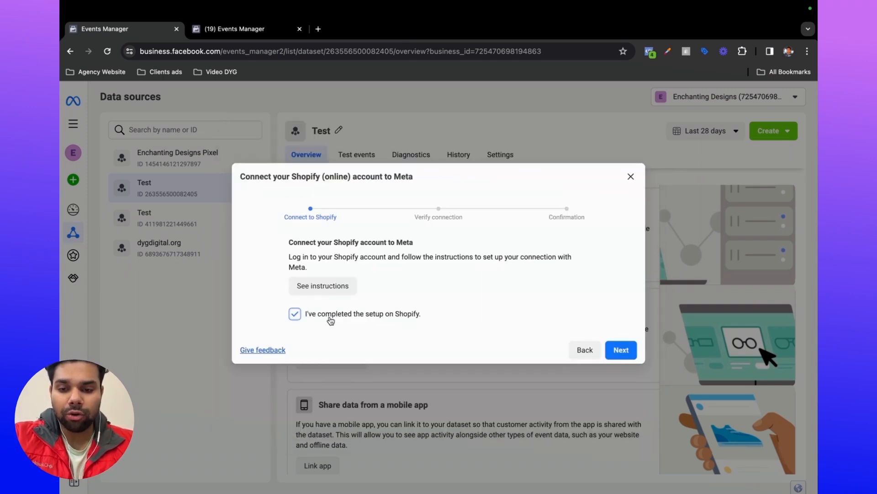
click(621, 350)
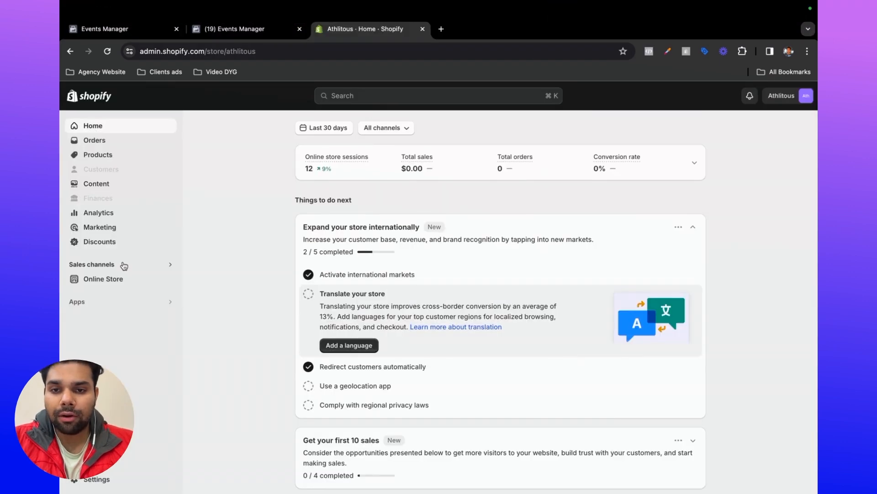
Search the sales channels for facebook and install the Facebook & Instagram app on the Shopify store.
click(123, 264)
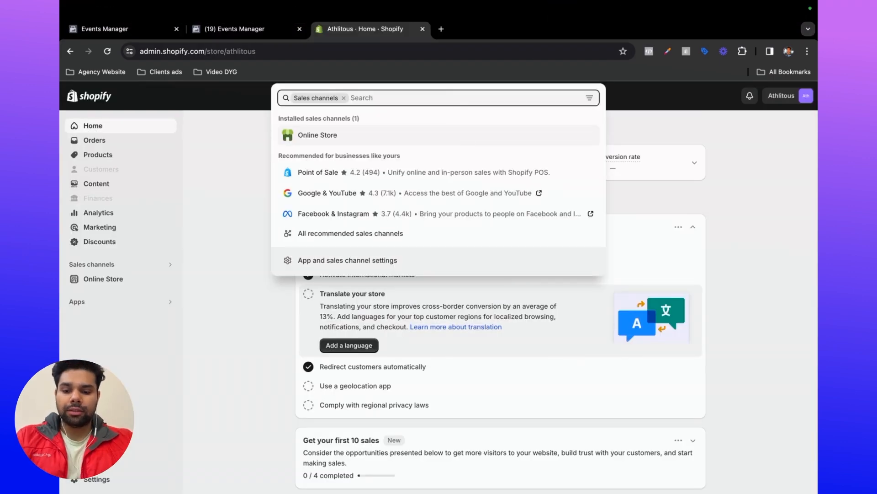
text(facebook)
click(353, 136)
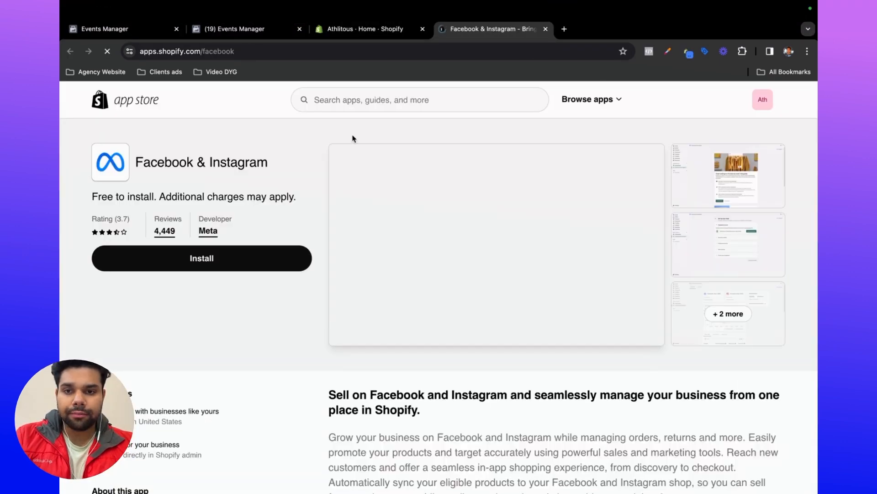
click(216, 259)
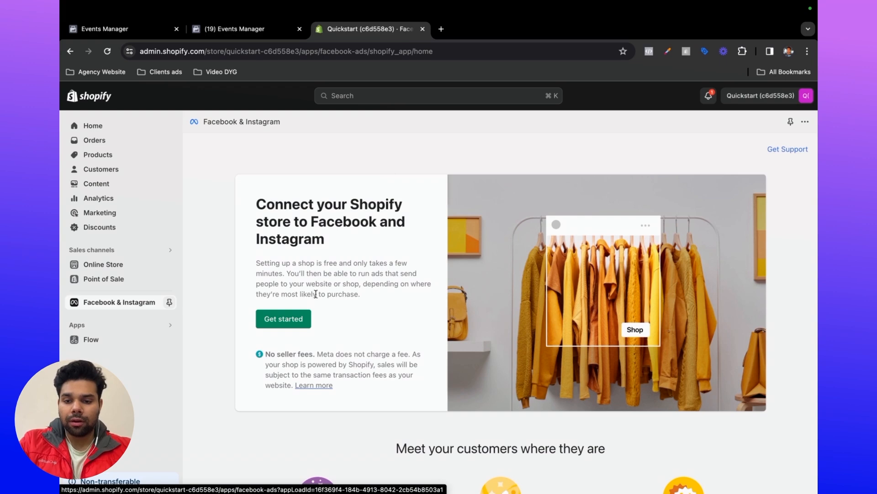
Start the Facebook & Instagram shop setup, begin connecting the Facebook account, and return to the Shopify setup page.
click(284, 319)
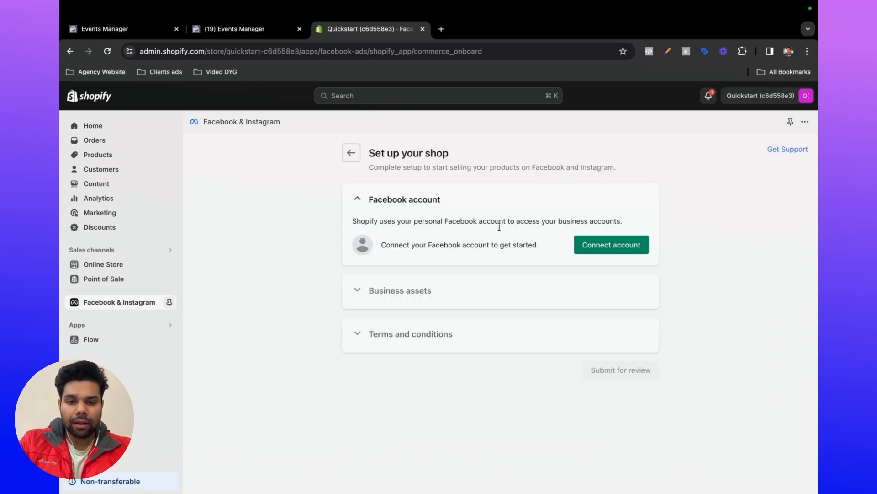
click(601, 244)
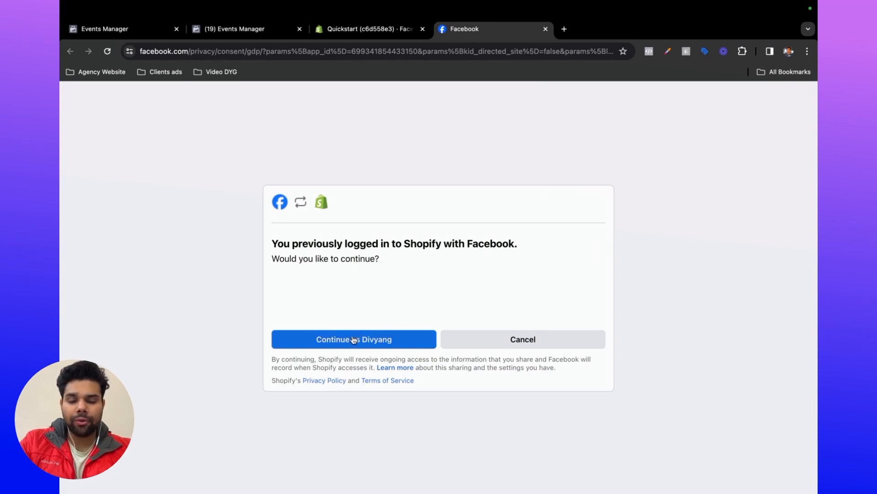
click(376, 33)
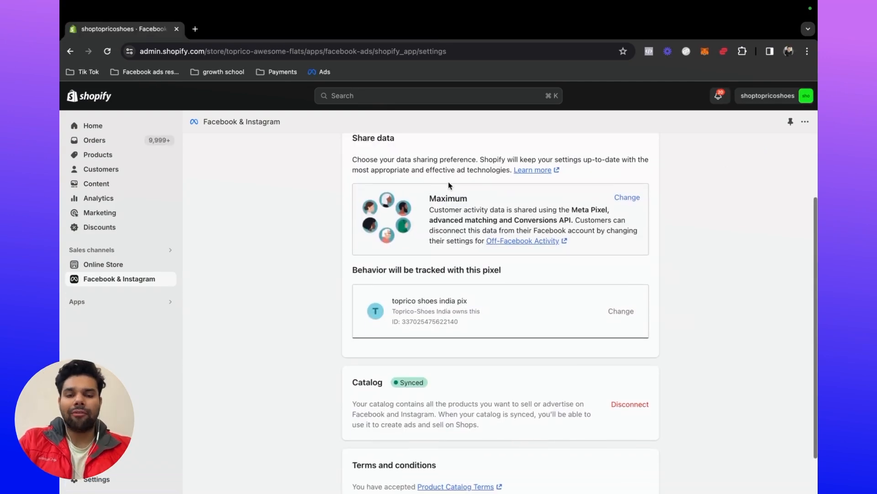
Open the customer data sharing preferences and compare the Enhanced and Maximum options, ending on Maximum.
scroll(449, 182, up, 3)
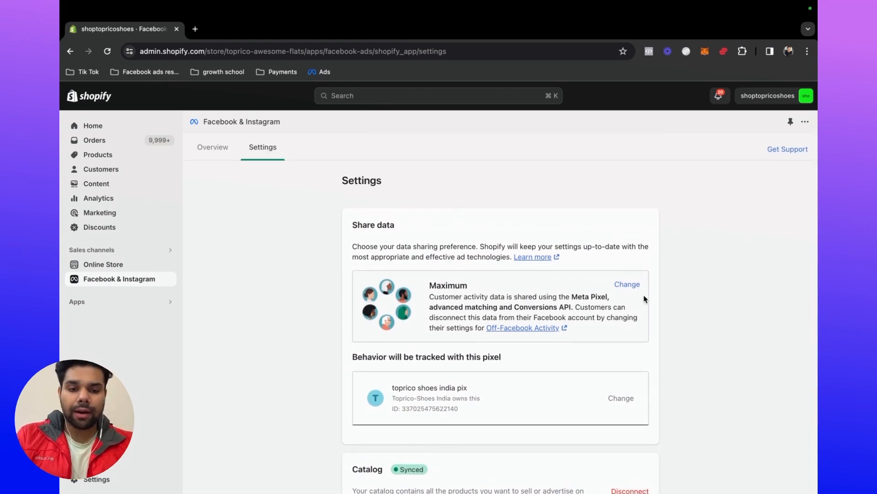
click(630, 285)
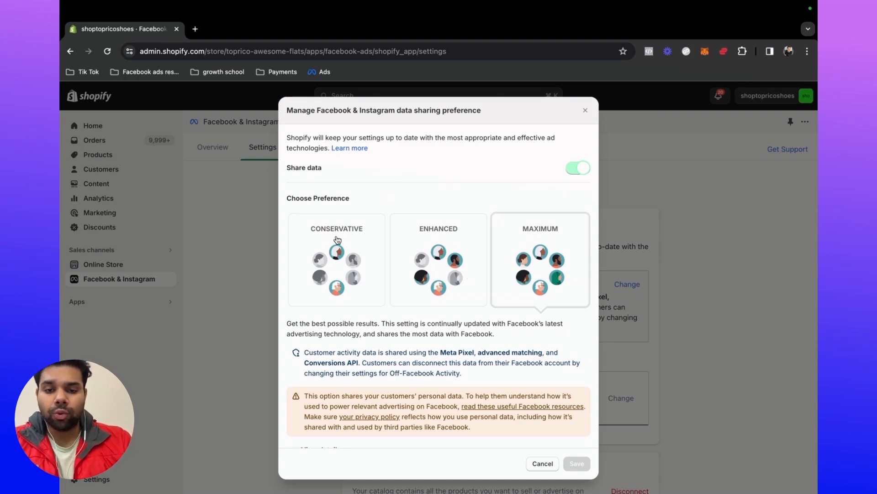
click(436, 270)
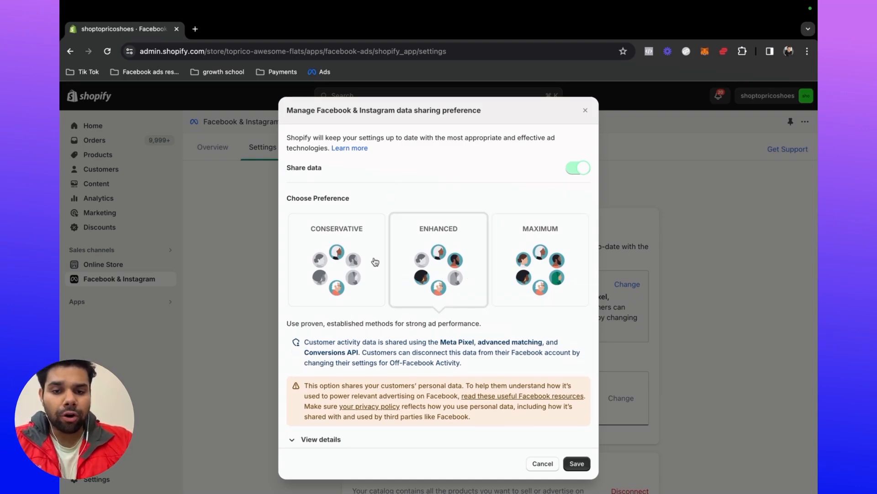
click(526, 268)
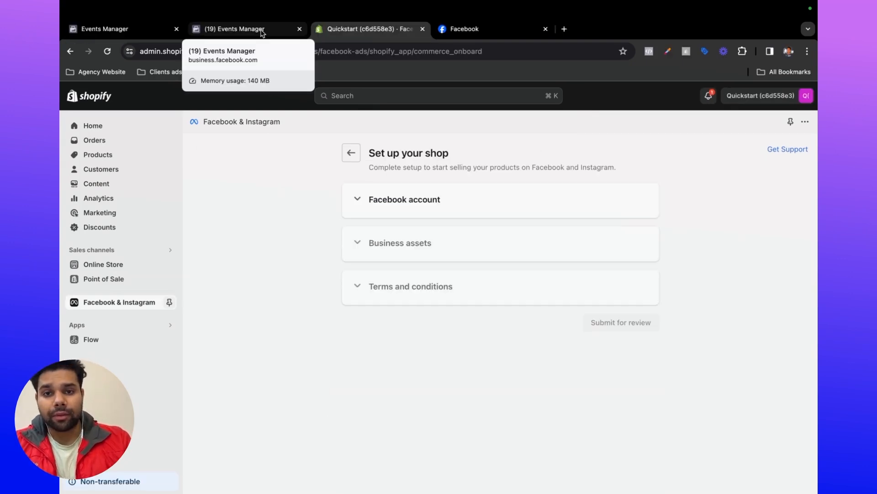
Return to Events Manager, close the Shopify connection setup, and check the Test dataset's test events and overview.
click(237, 32)
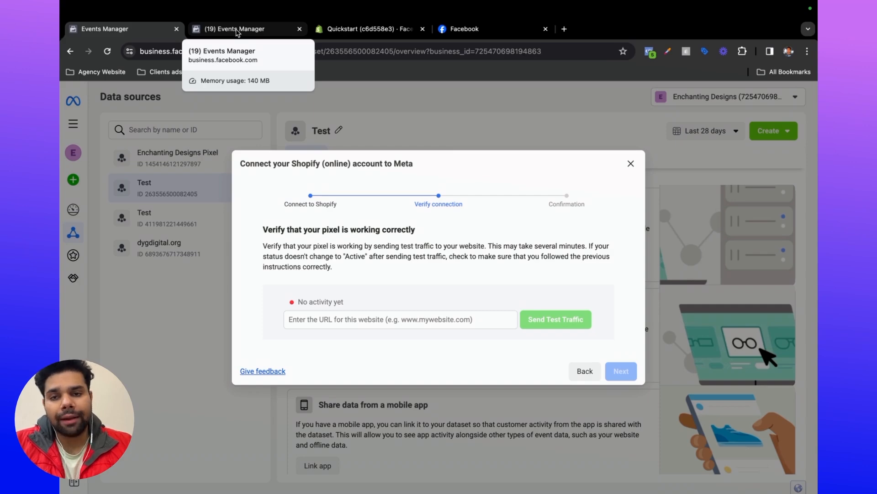
click(631, 163)
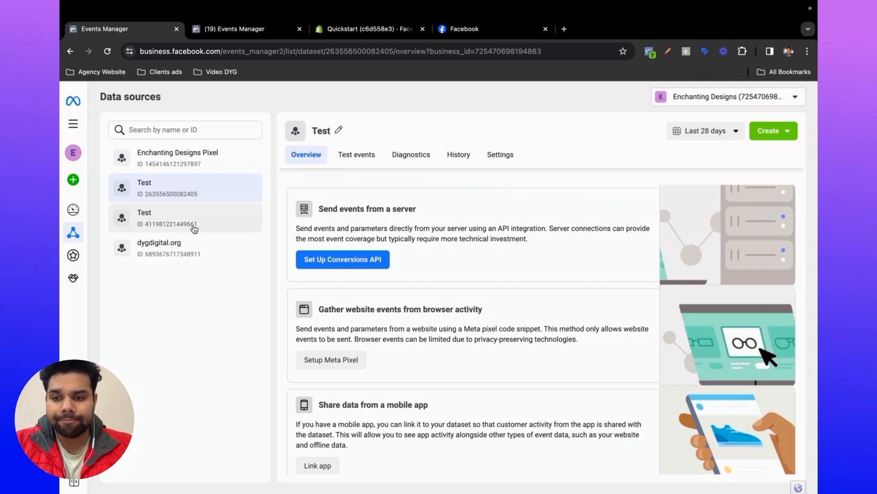
click(357, 156)
click(317, 159)
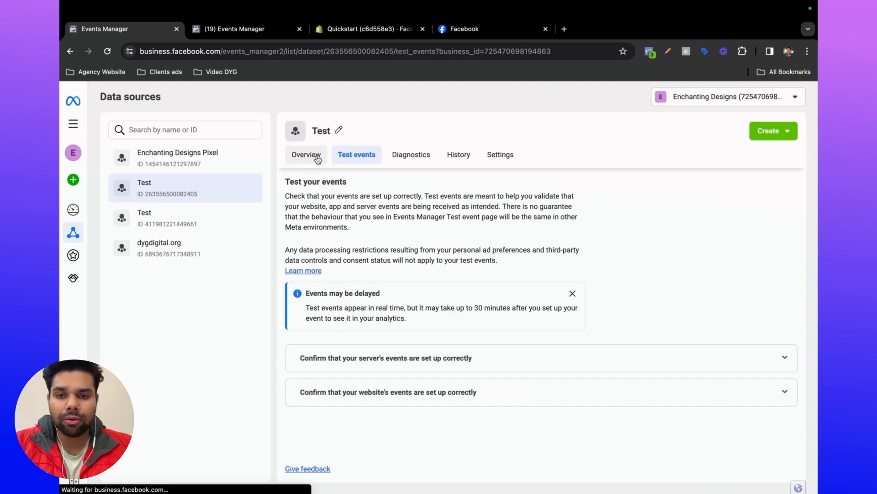
scroll(327, 383, down, 2)
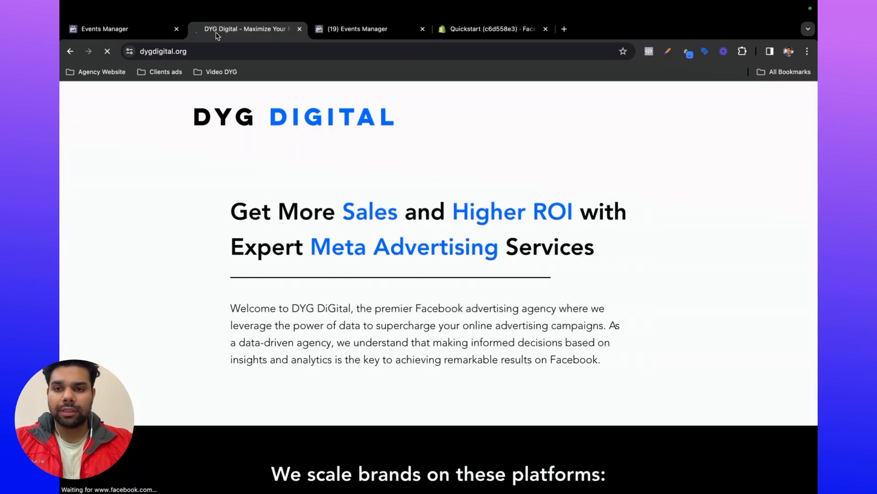
Check the pixel browser extension on the dygdigital.org site and select the page's full web address.
click(217, 51)
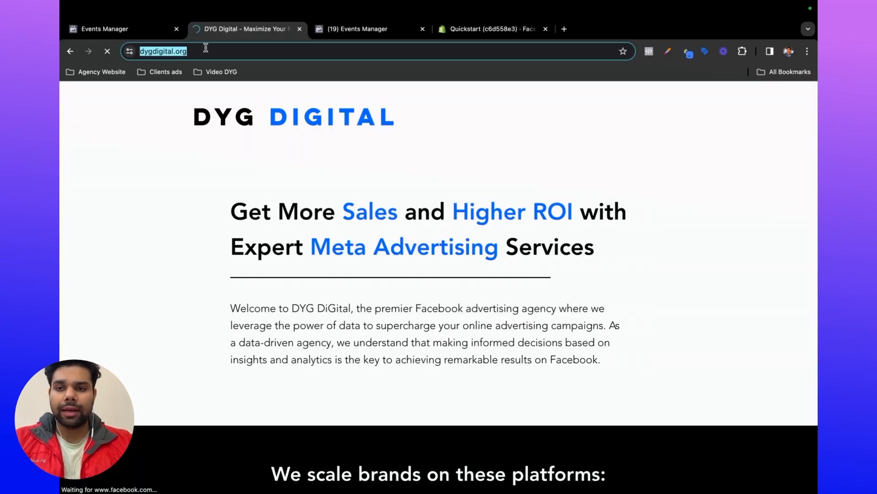
click(645, 56)
click(645, 55)
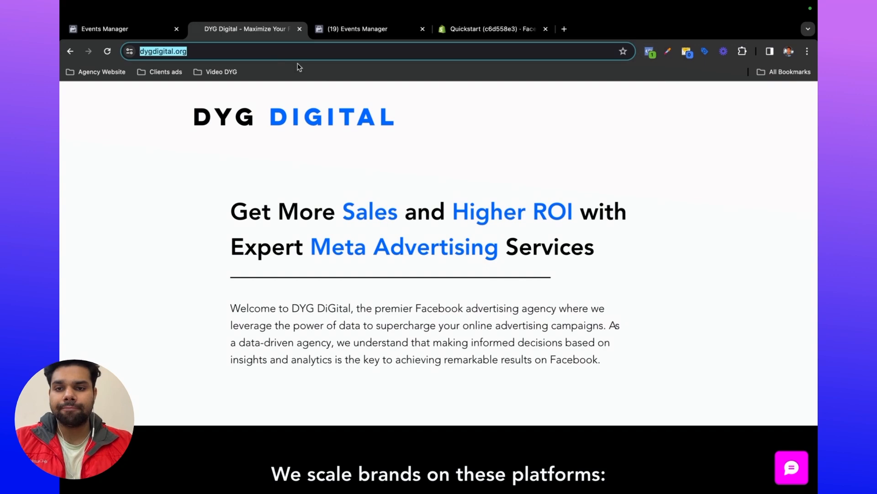
click(281, 55)
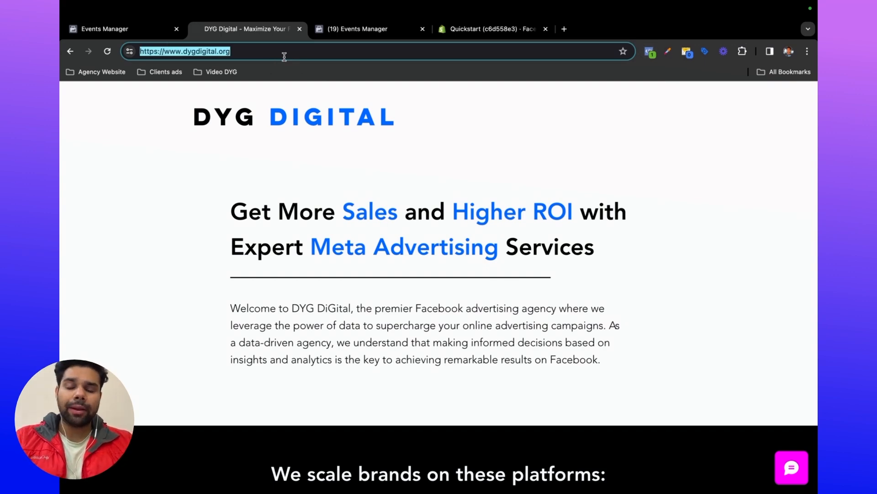
Start the Test dataset's Meta pixel setup in Events Manager with Wix as partner and continue past the advanced matching stage.
click(140, 30)
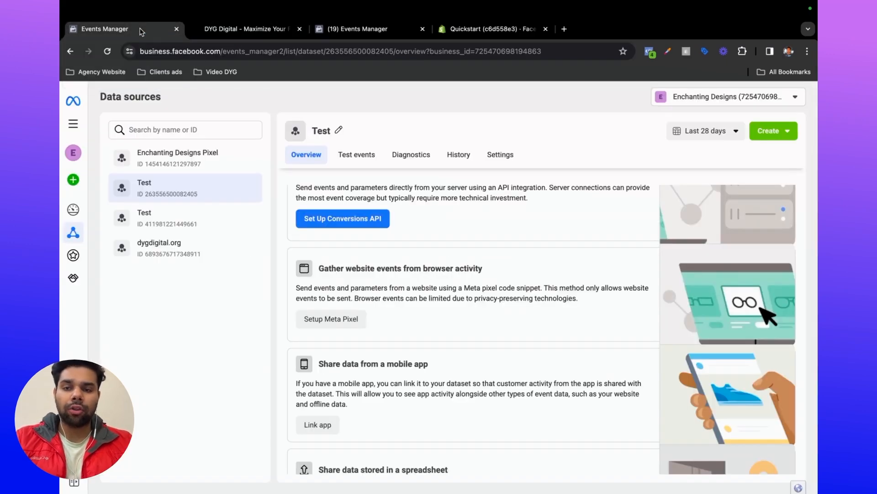
click(333, 324)
click(332, 332)
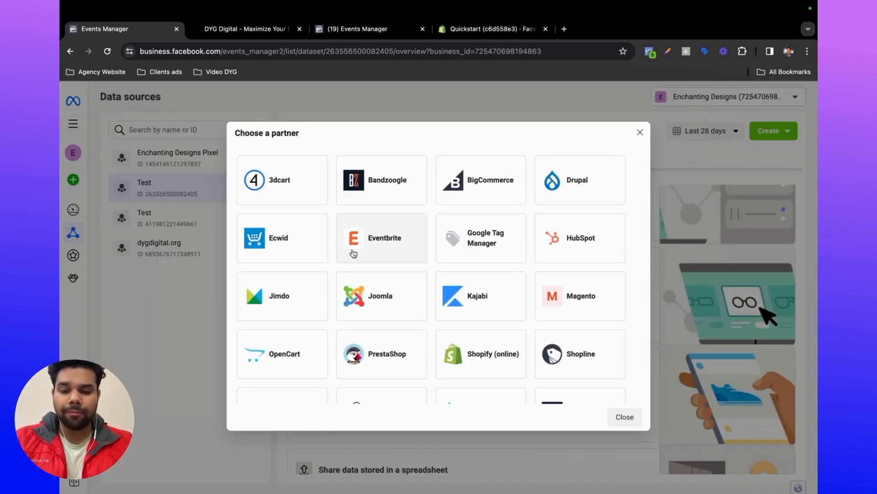
scroll(343, 274, down, 3)
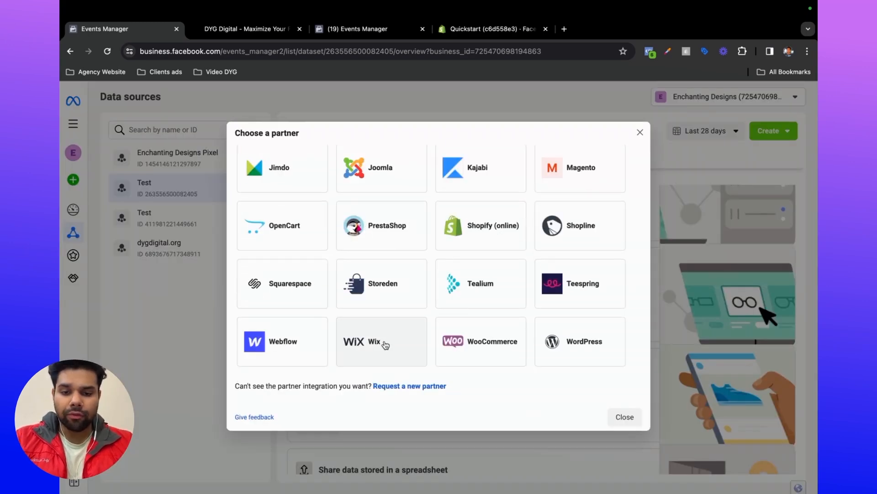
click(385, 346)
click(261, 316)
click(626, 369)
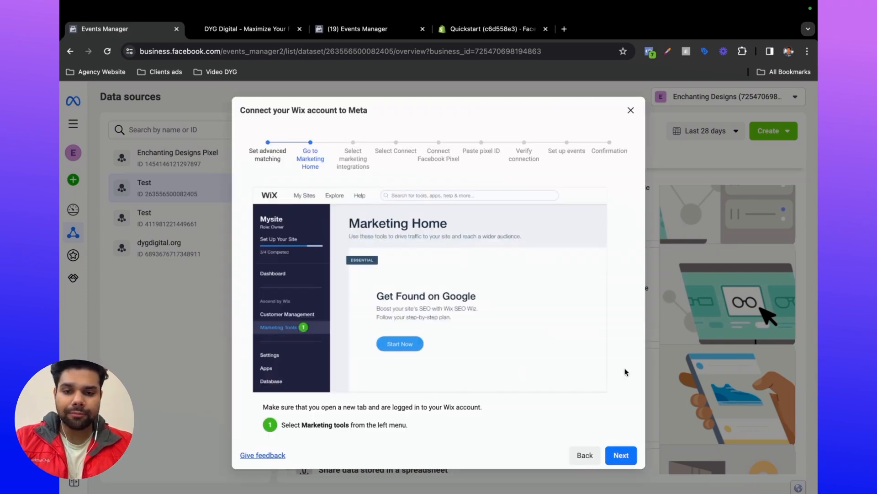
Go through the Wix connection instructions, from the marketing integrations to pasting the pixel ID, up to the connection verification.
click(621, 455)
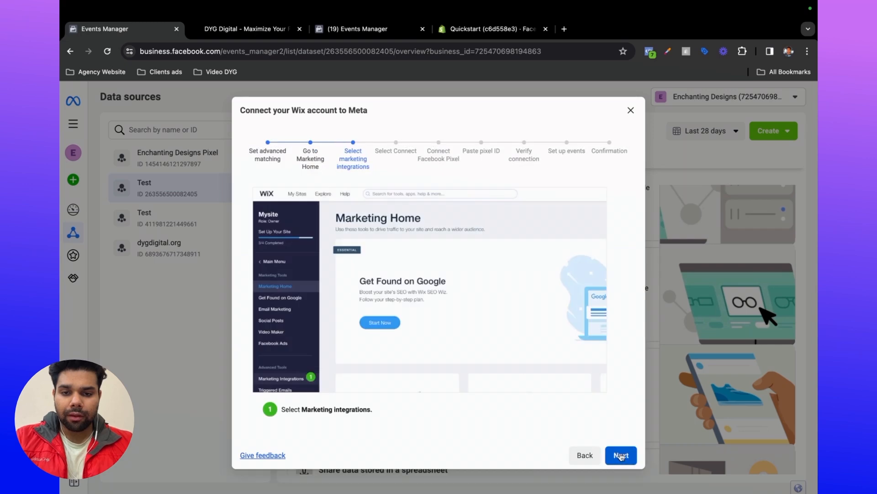
click(619, 455)
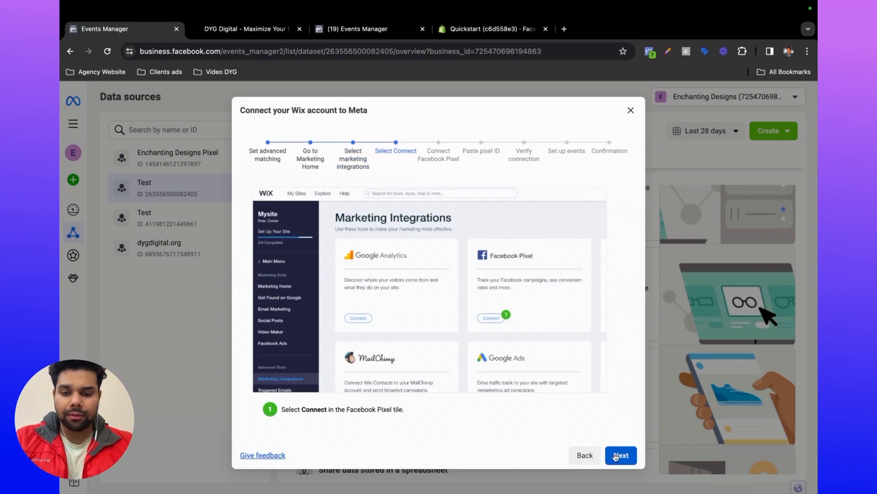
click(620, 455)
click(620, 433)
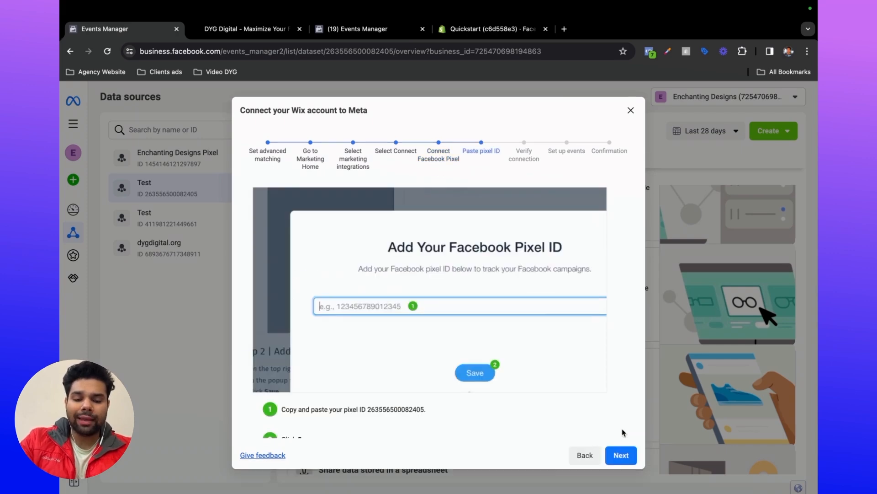
click(622, 454)
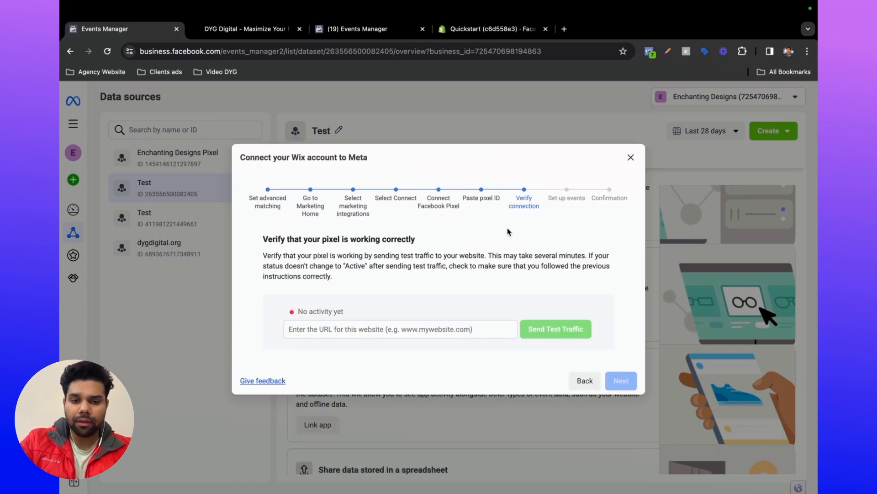
Enter dygdigital.org as the website URL, send test traffic to it, and return to the Wix connection setup.
text(dygdigti)
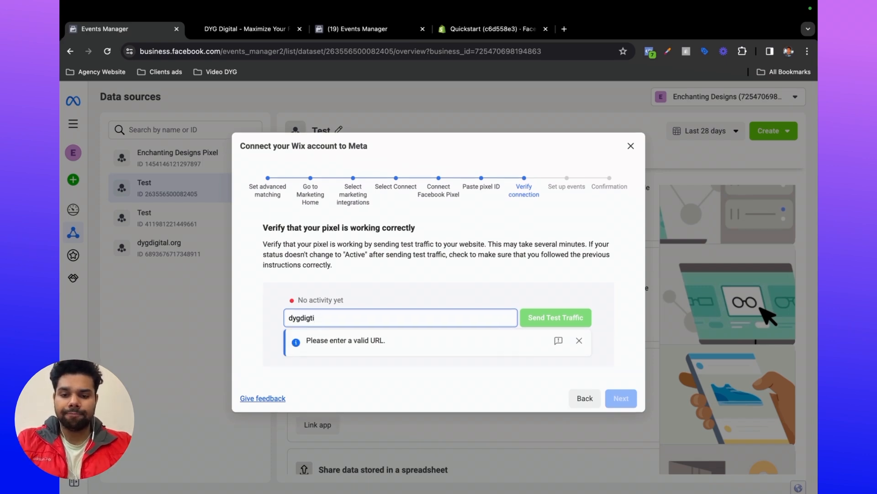
key(BackSpace)
key(BackSpace)
text(ital)
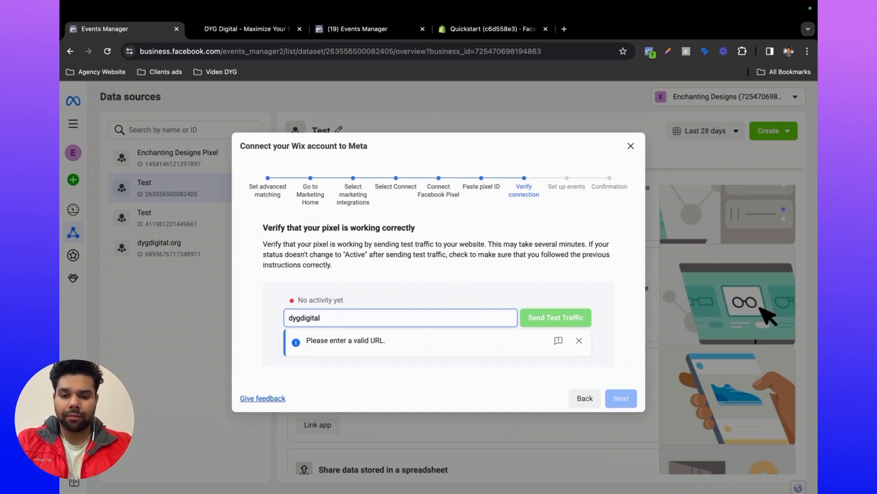
text(.or)
click(527, 331)
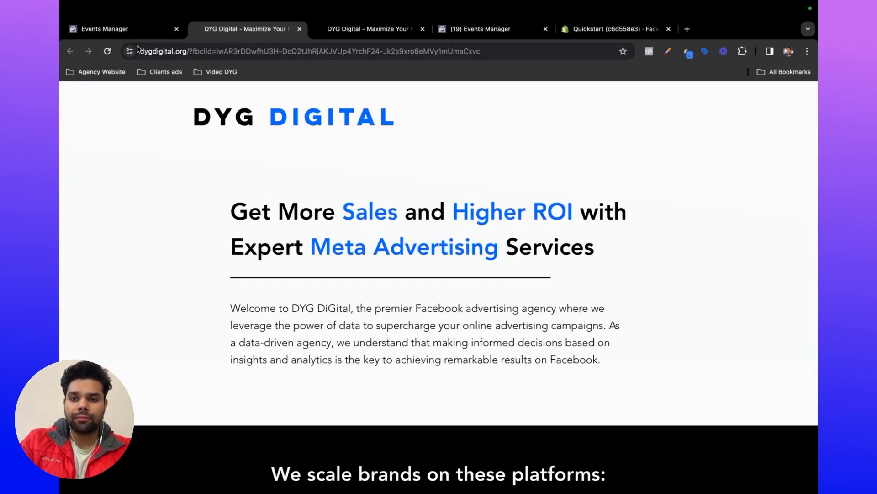
key(ctrl+shift+Tab)
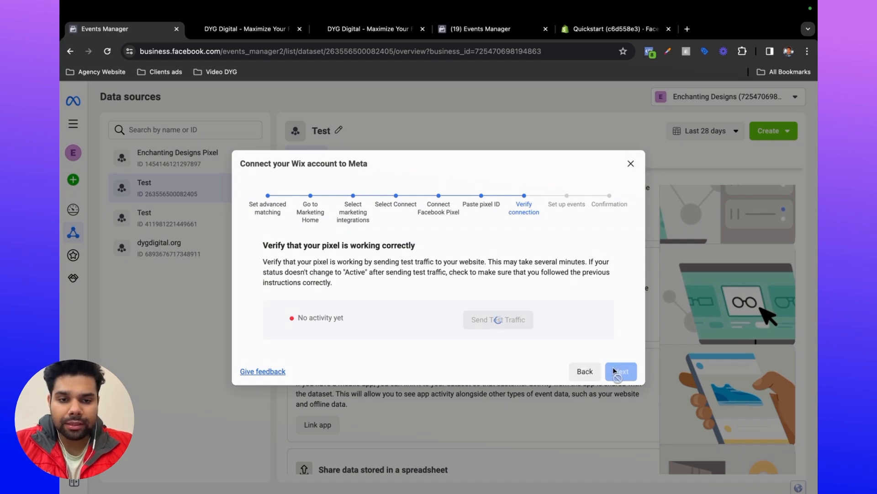
Close the Wix connection setup, review the Test dataset's integration options, and open the dygdigital.org dataset.
click(630, 163)
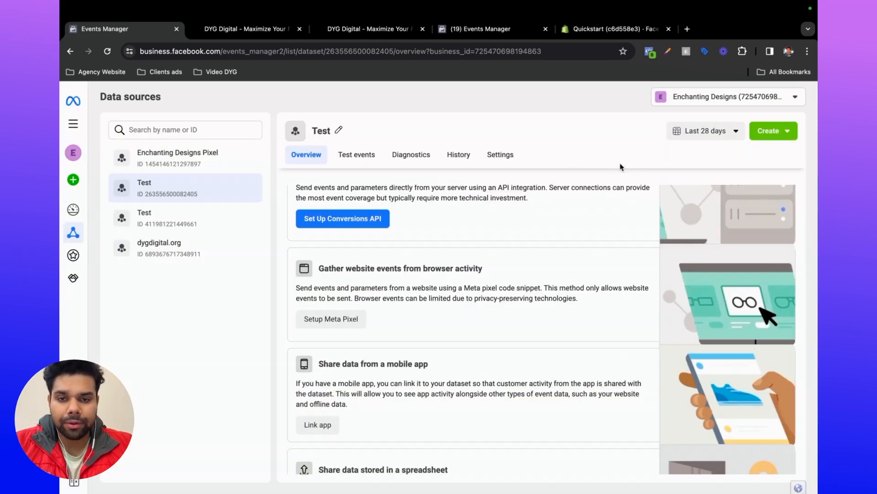
scroll(457, 274, down, 3)
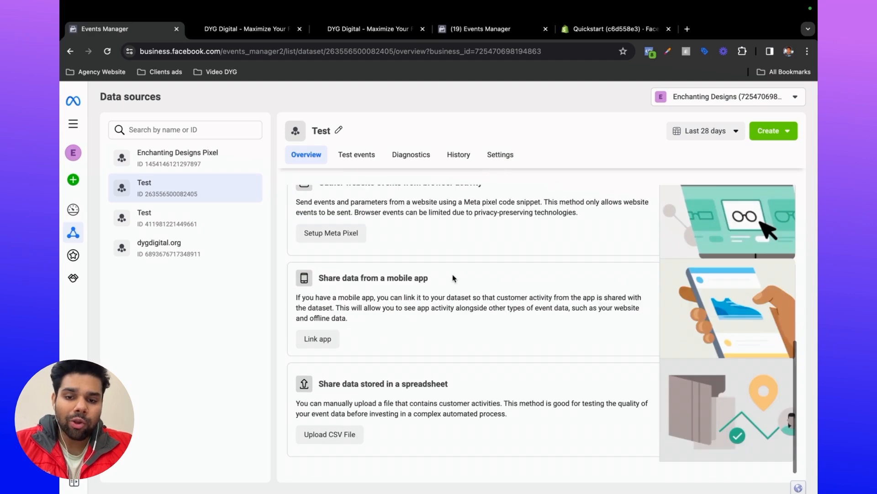
scroll(454, 278, up, 8)
scroll(451, 413, down, 6)
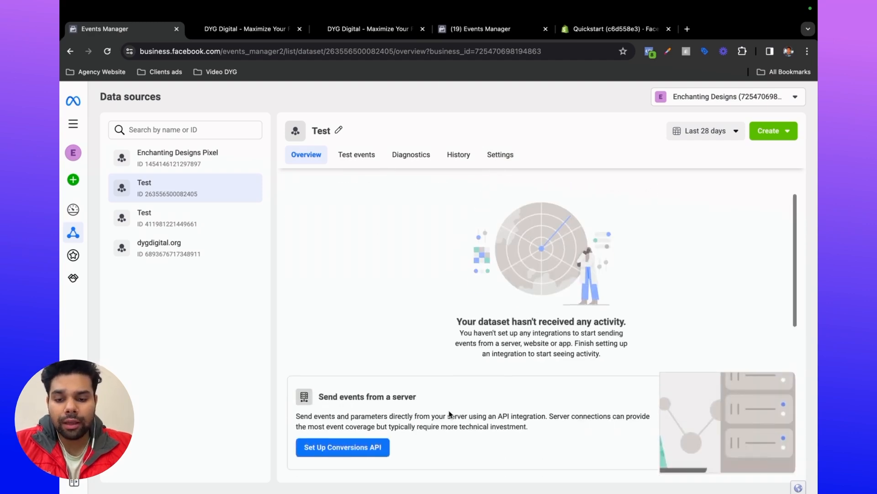
scroll(449, 411, up, 2)
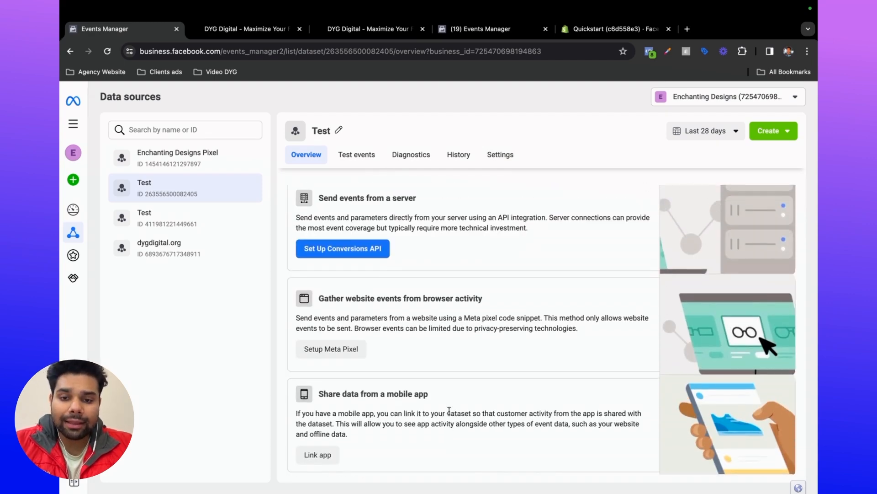
scroll(449, 411, up, 5)
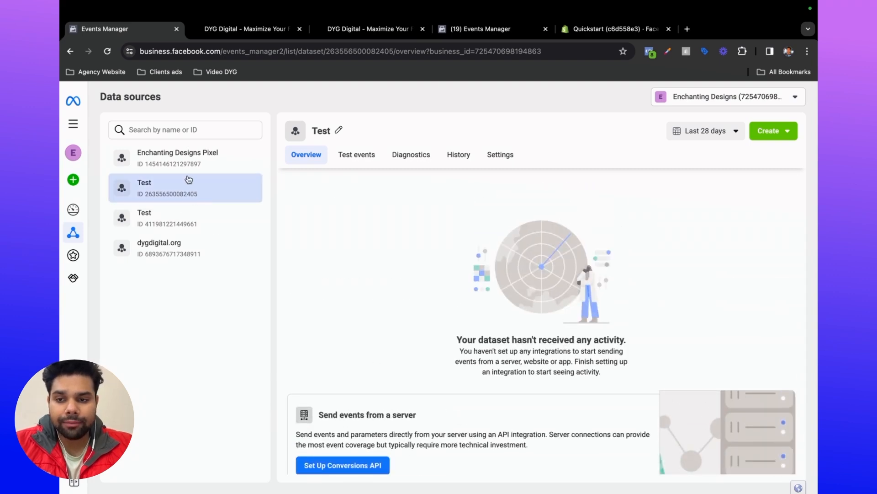
click(180, 248)
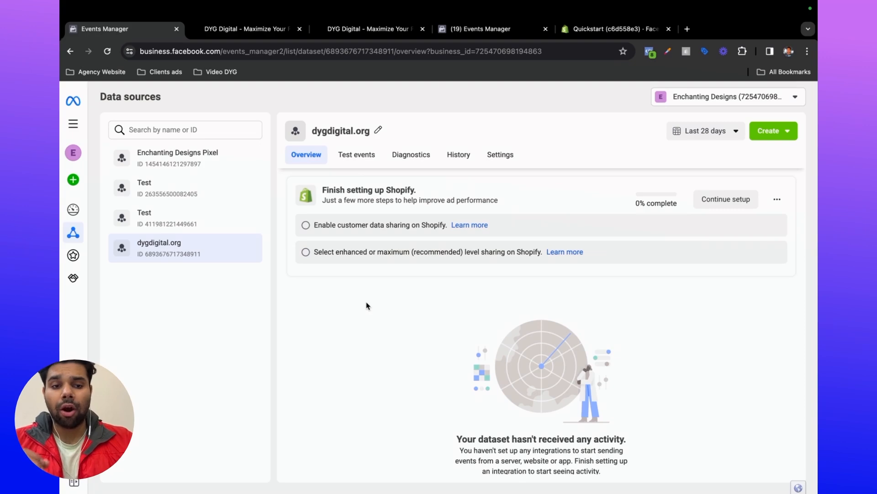
Start a new Meta Pixel integration for the Enchanting Designs Pixel dataset using the Event setup tool.
scroll(367, 306, down, 5)
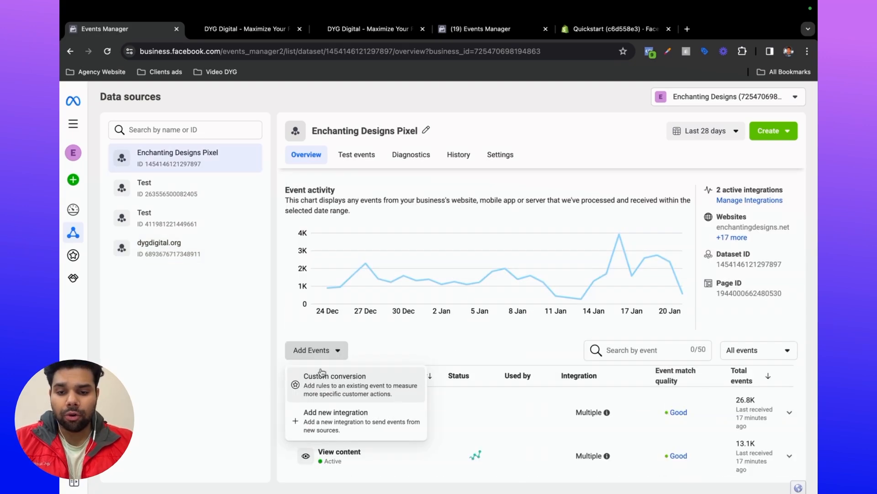
click(328, 417)
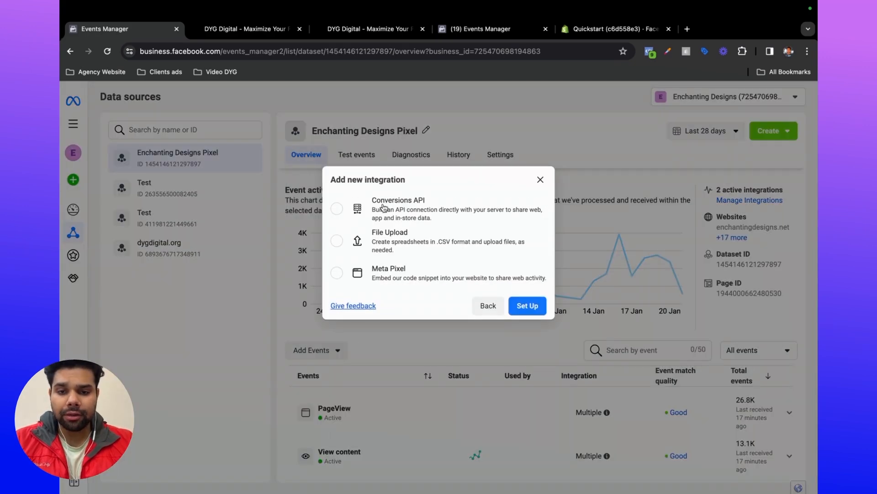
click(337, 272)
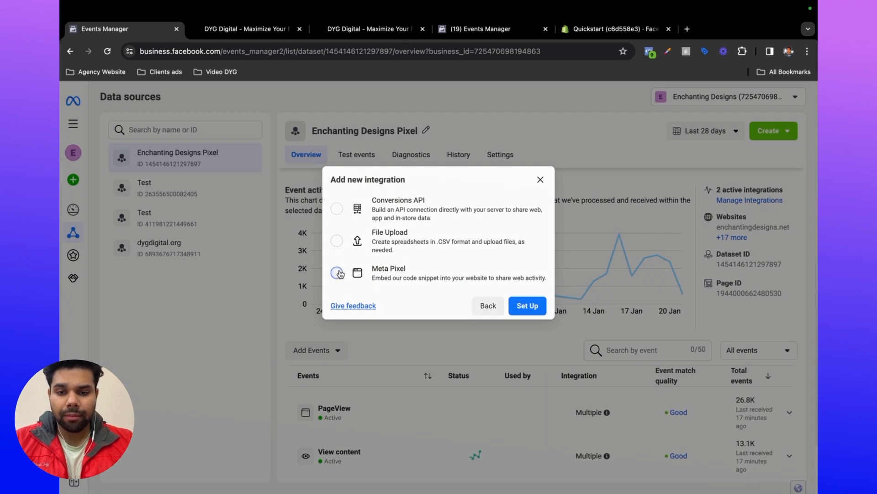
click(532, 305)
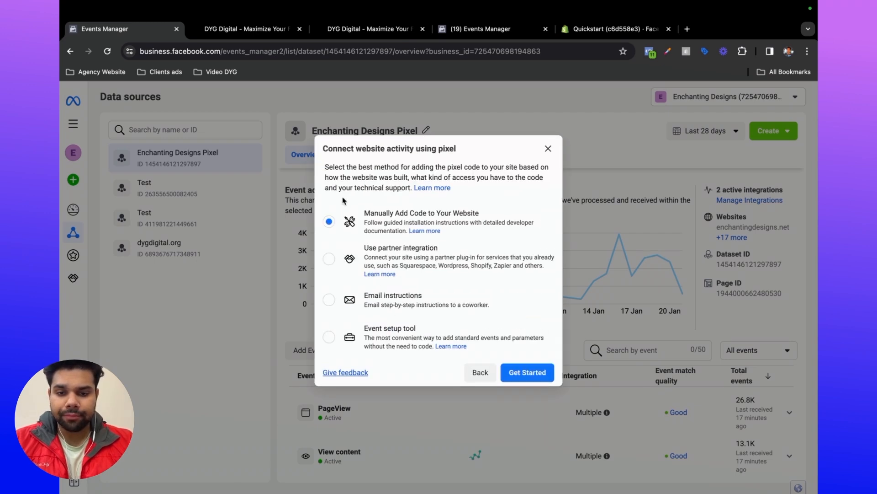
click(329, 337)
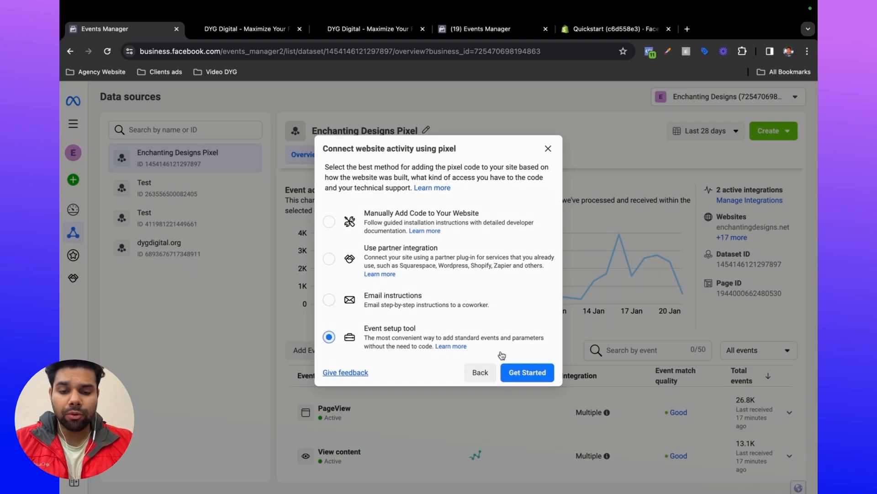
click(506, 373)
click(569, 403)
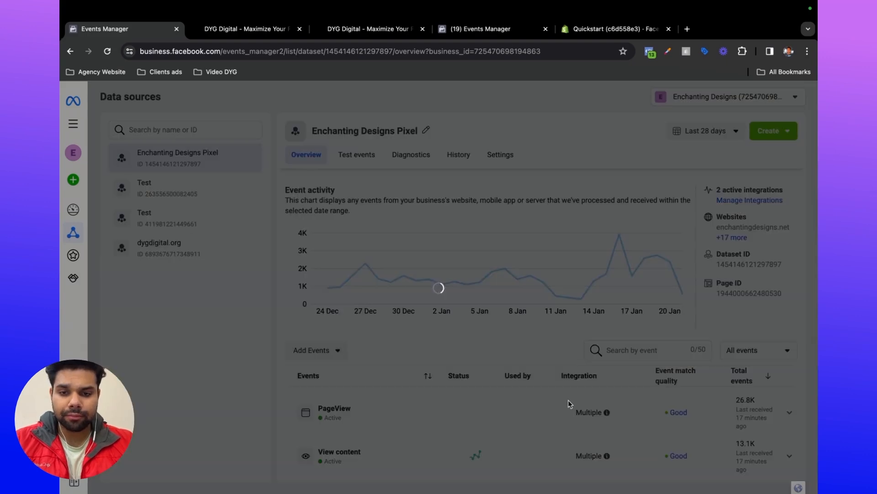
Enter the DYG Digital website URL for the event setup and select the address of the open DYG Digital site.
click(389, 278)
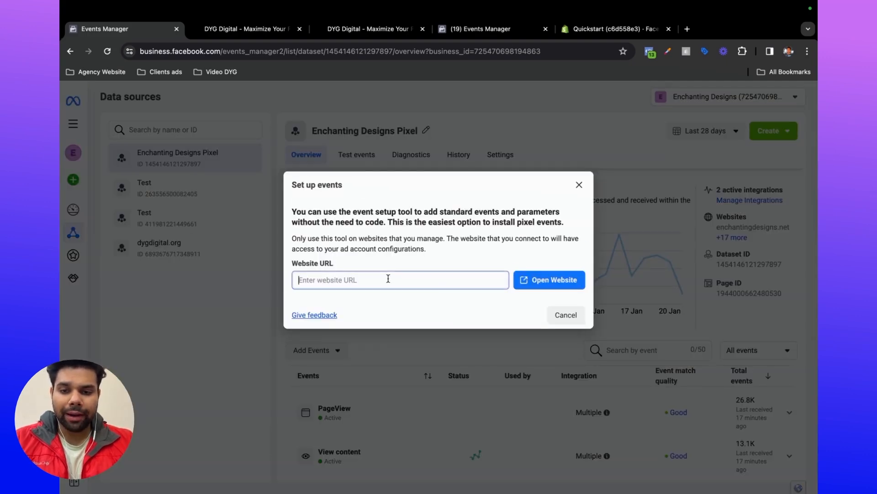
text(dyg)
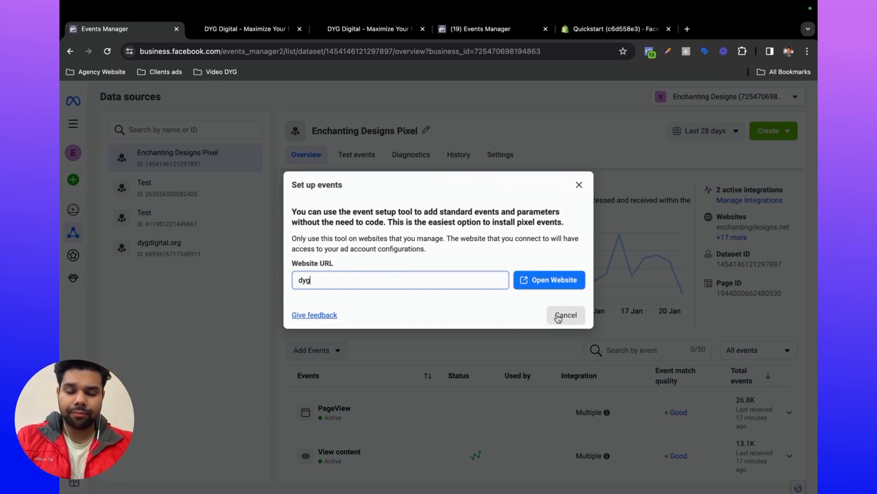
text(di)
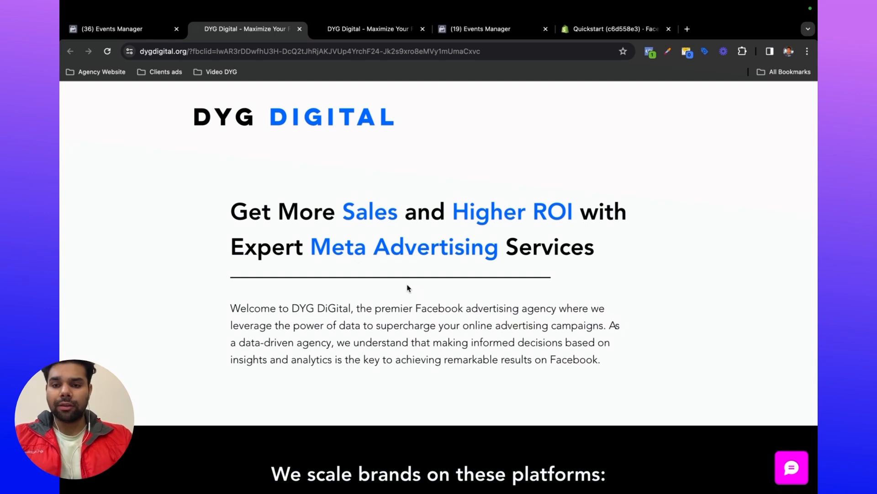
drag(185, 54, 131, 53)
click(133, 30)
click(358, 158)
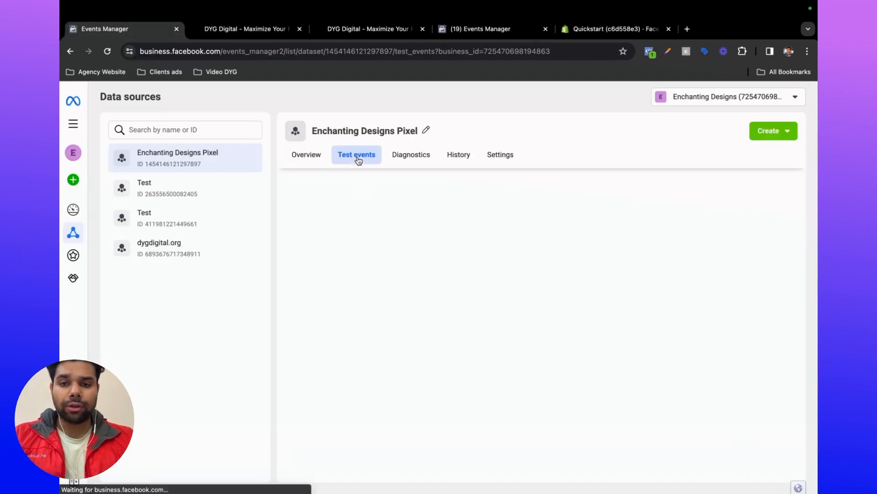
click(225, 243)
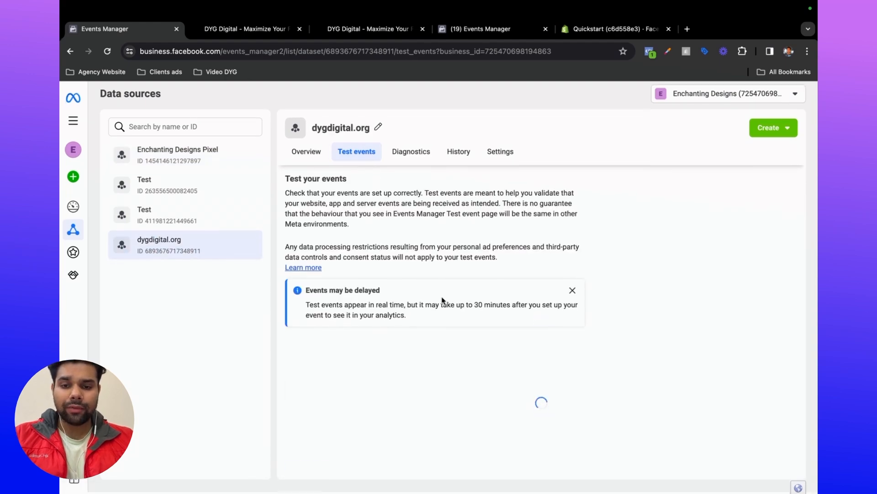
click(785, 391)
scroll(639, 411, down, 2)
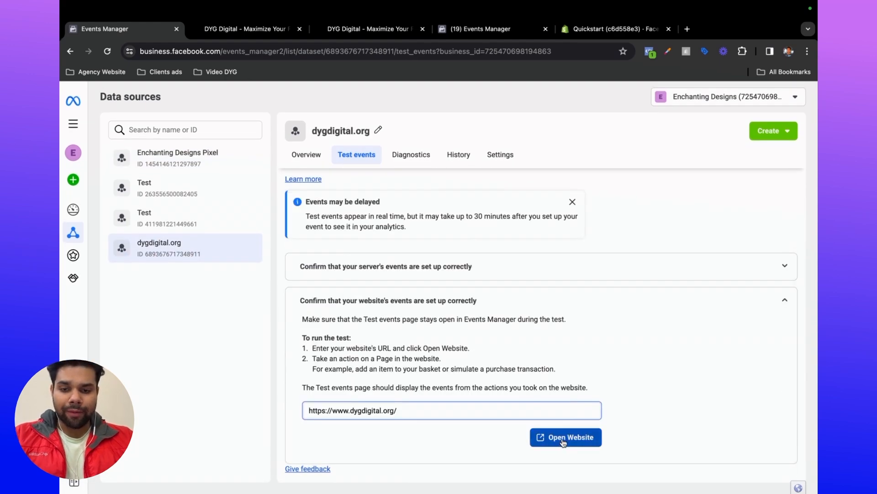
click(563, 439)
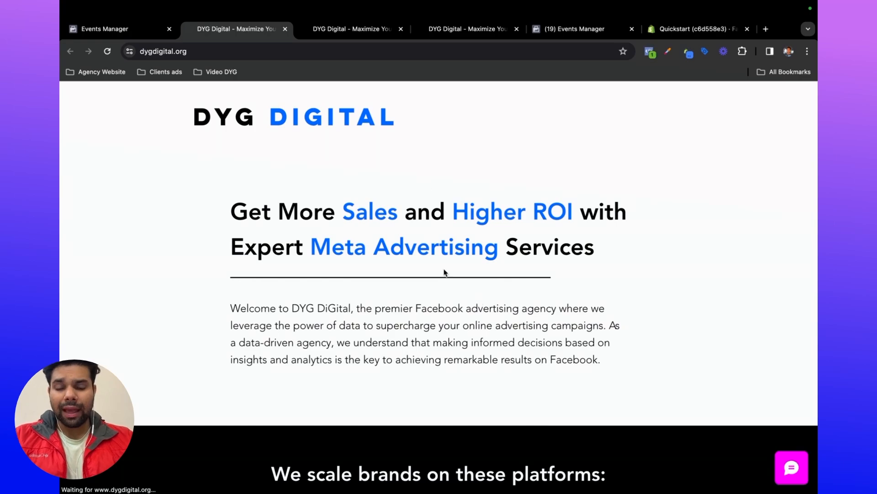
Browse through the DYG Digital page as test activity and return to the dygdigital.org dataset's overview in Events Manager.
scroll(445, 274, down, 20)
scroll(444, 268, down, 15)
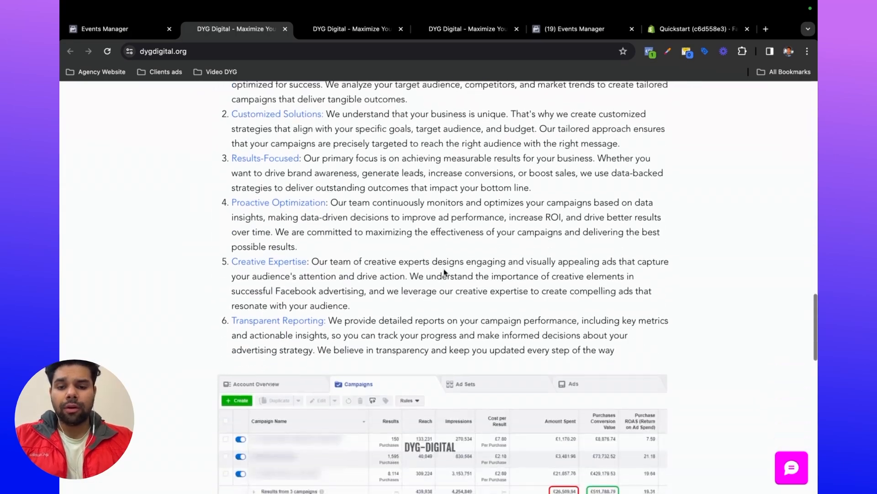
click(104, 29)
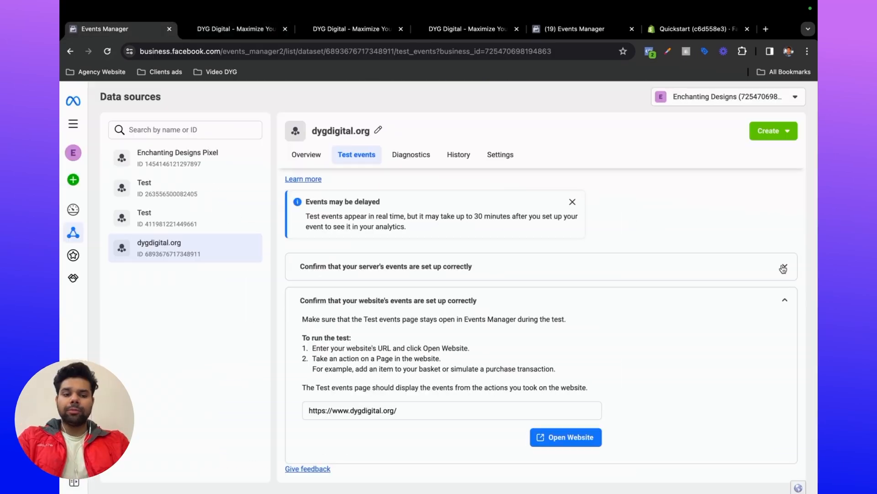
click(306, 154)
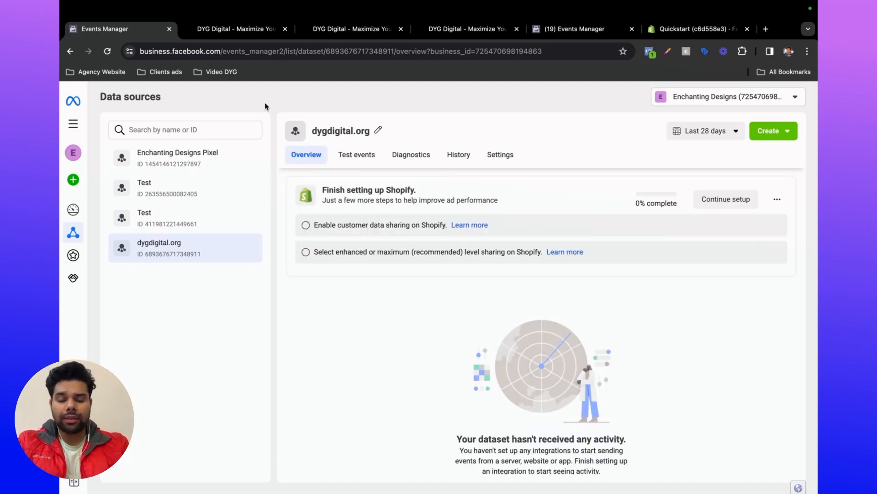